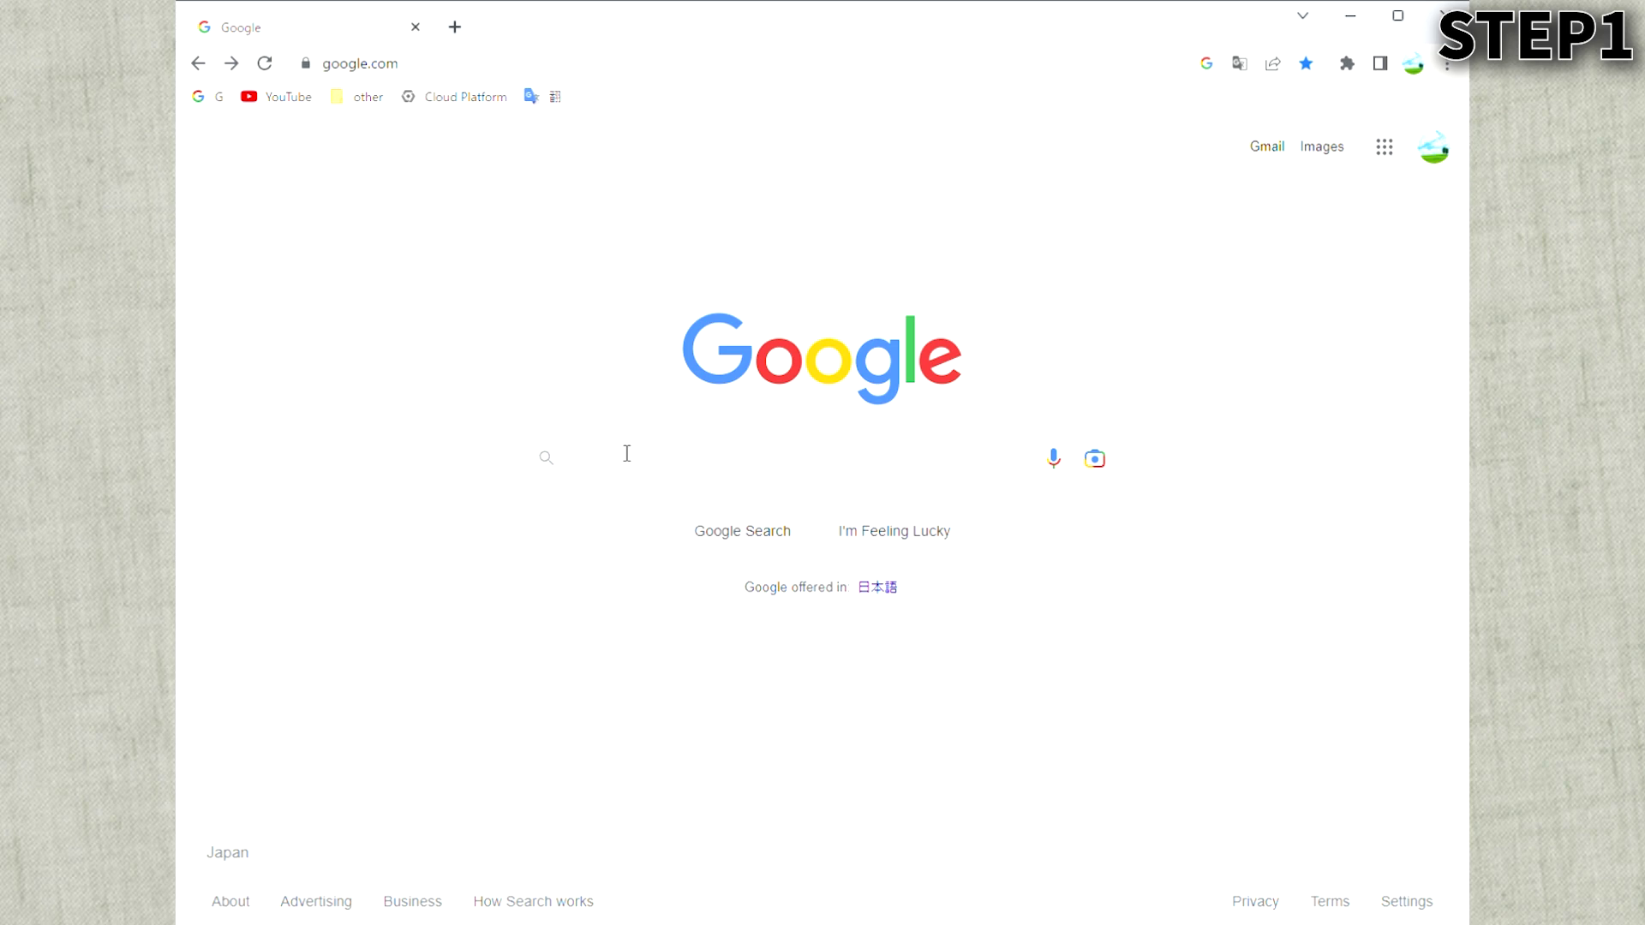
# Search Google for "google cloud platform" and open the Cloud Console result
pyautogui.click(623, 464)
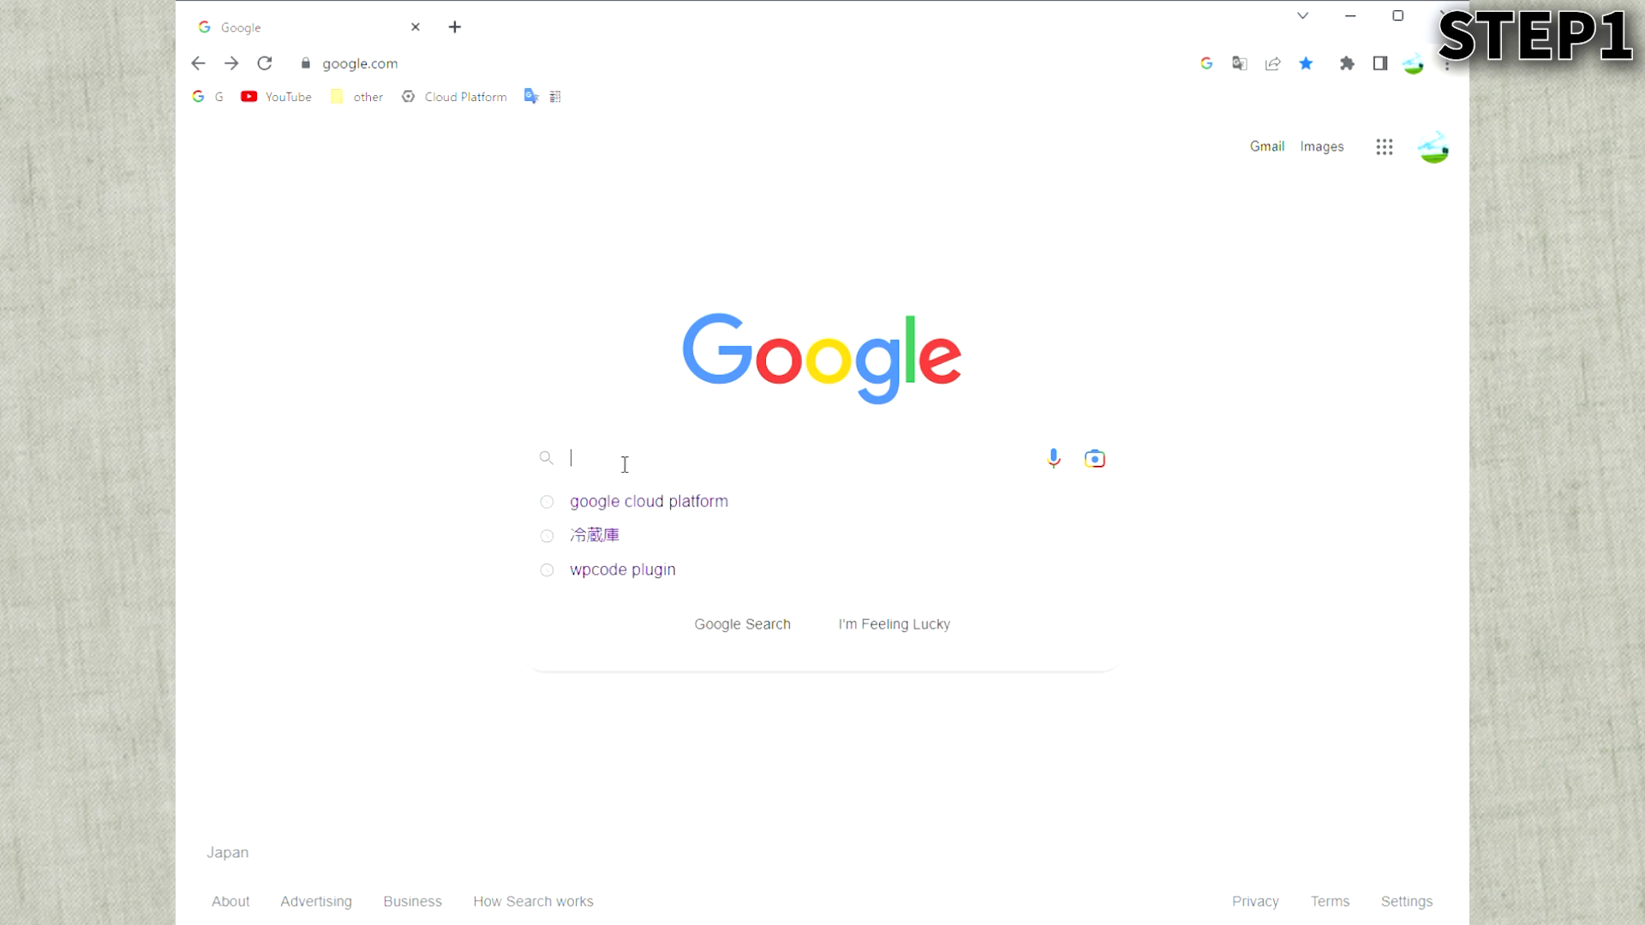
pyautogui.click(635, 502)
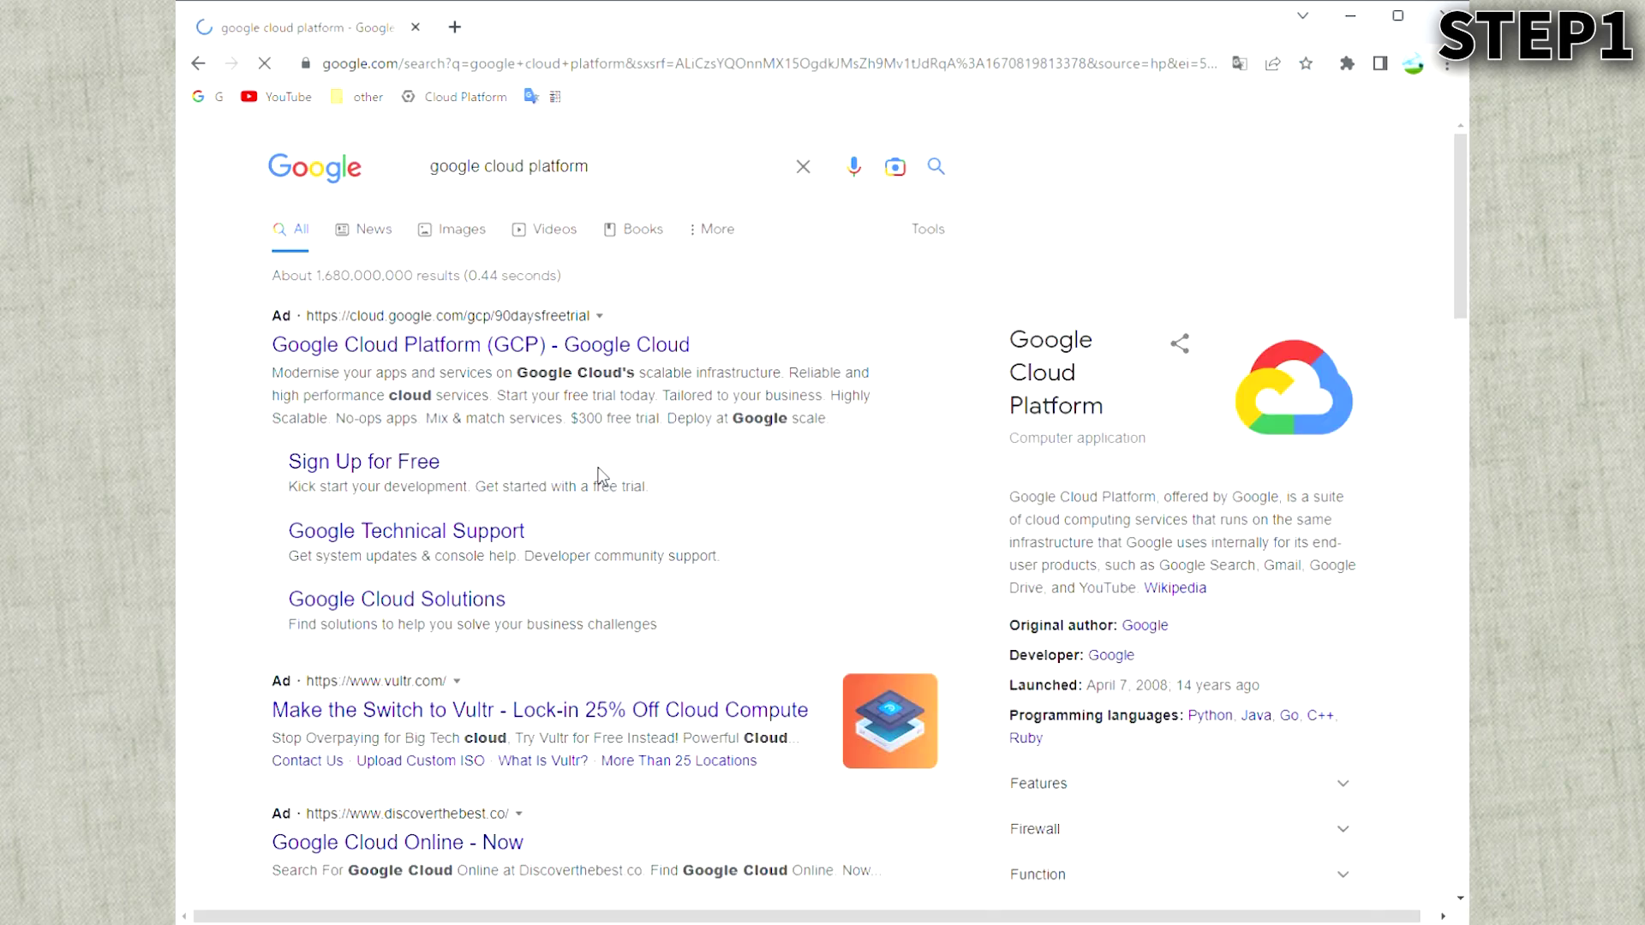
pyautogui.scroll(-7, 412, 420)
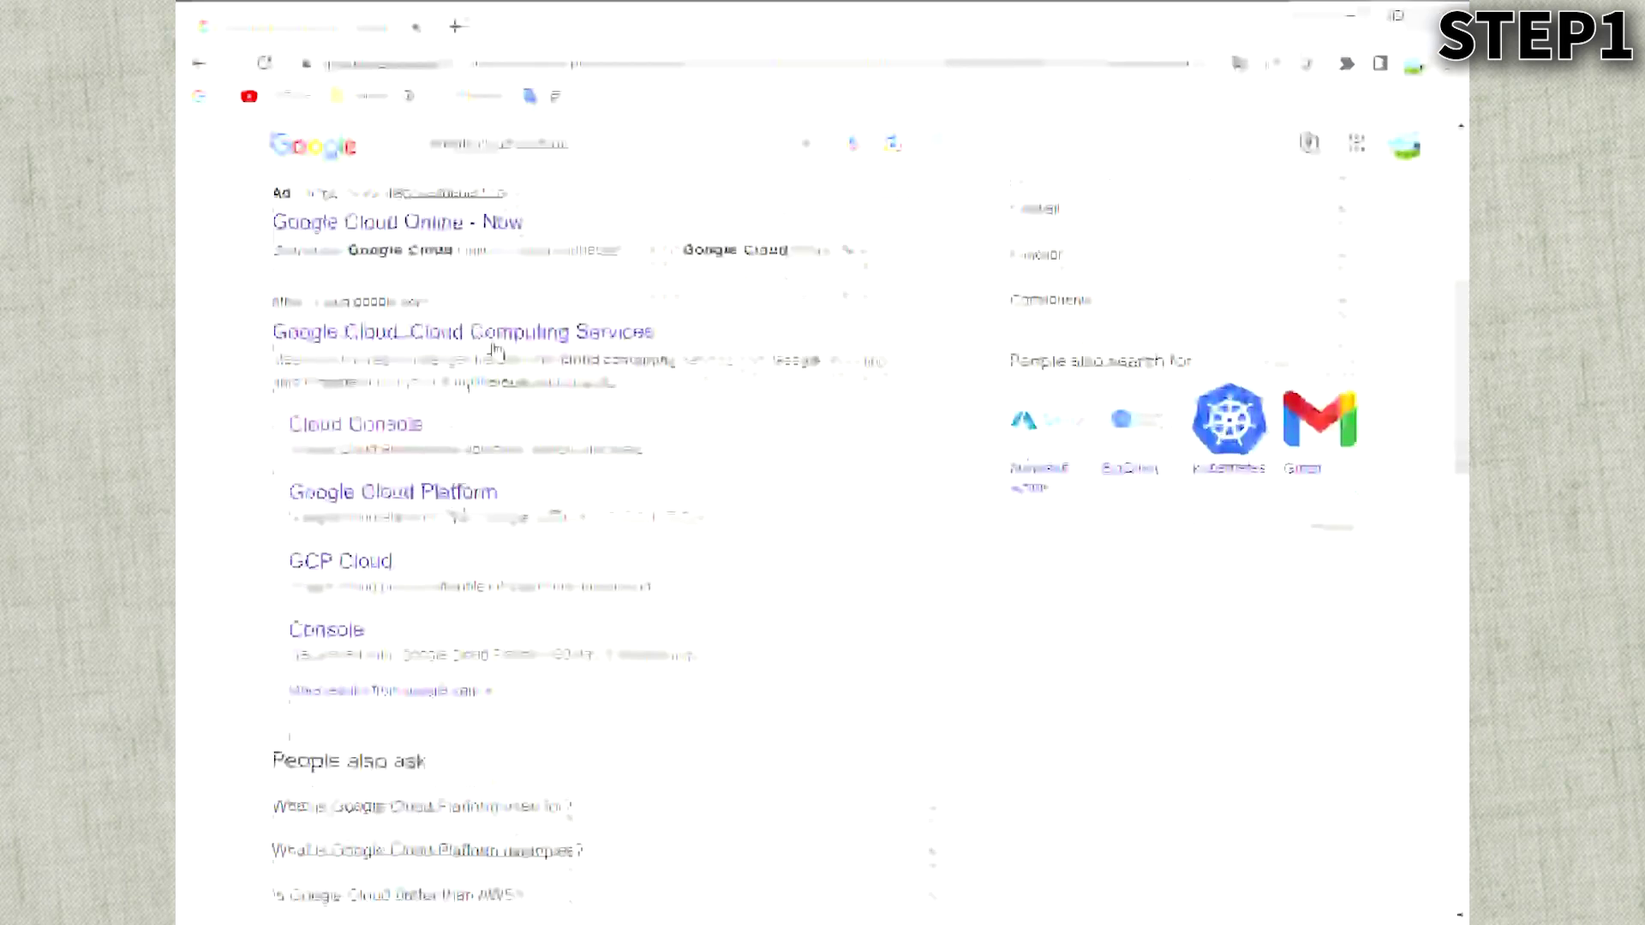
pyautogui.click(403, 425)
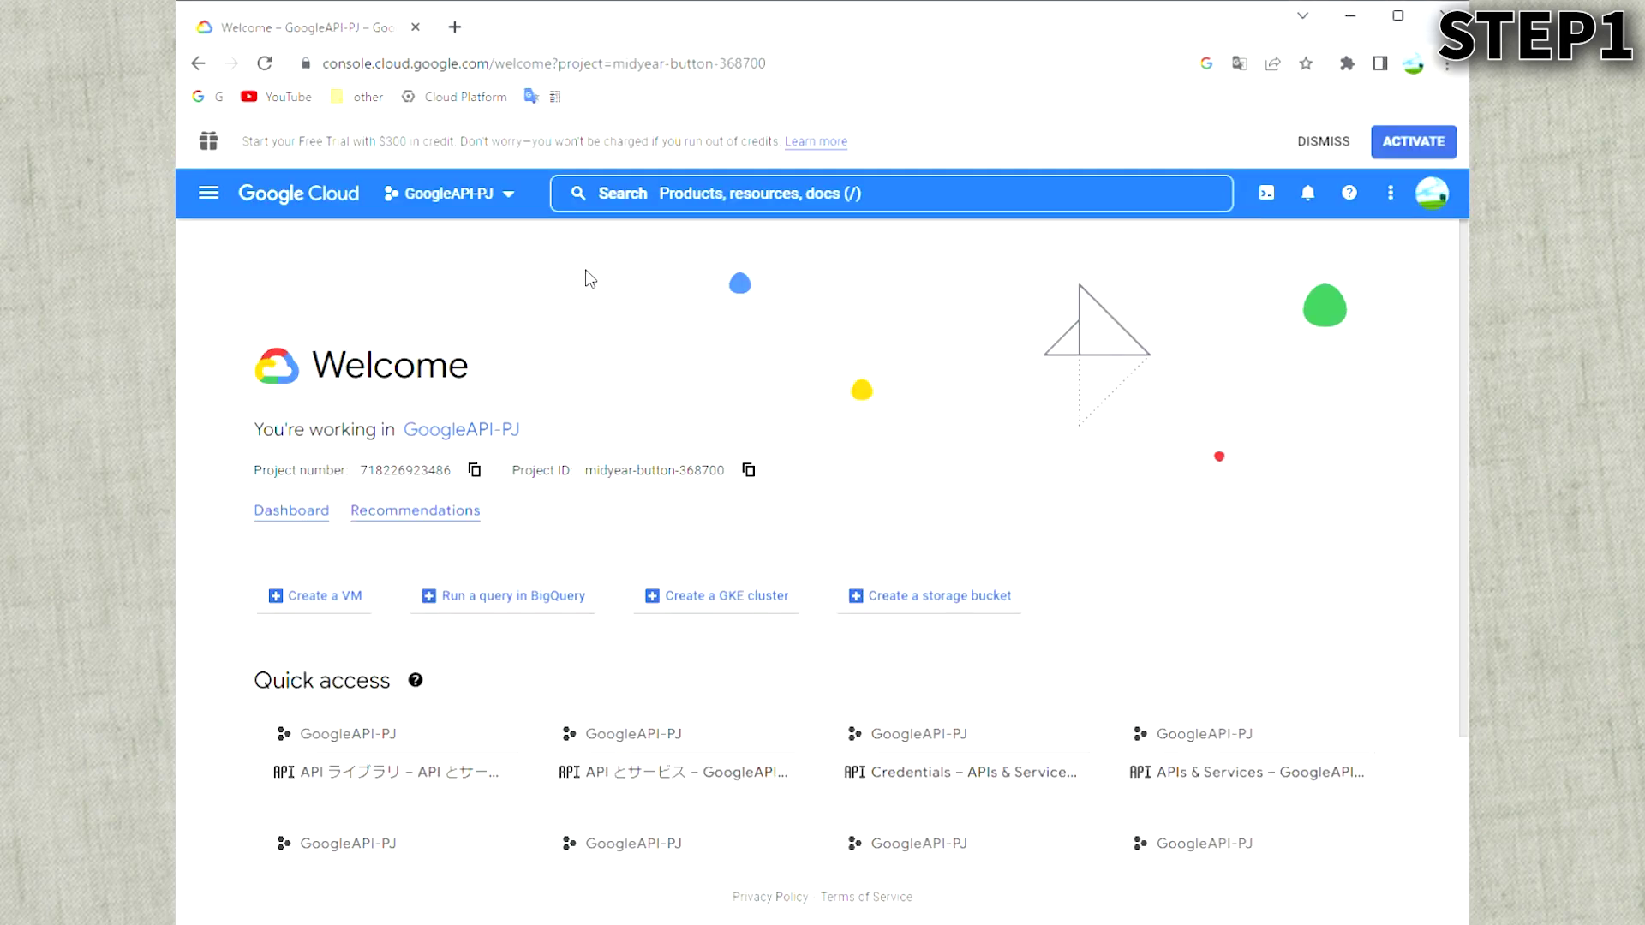
# Create a new project named HobbyIT-PJ with no organization and make it the active project
pyautogui.click(521, 200)
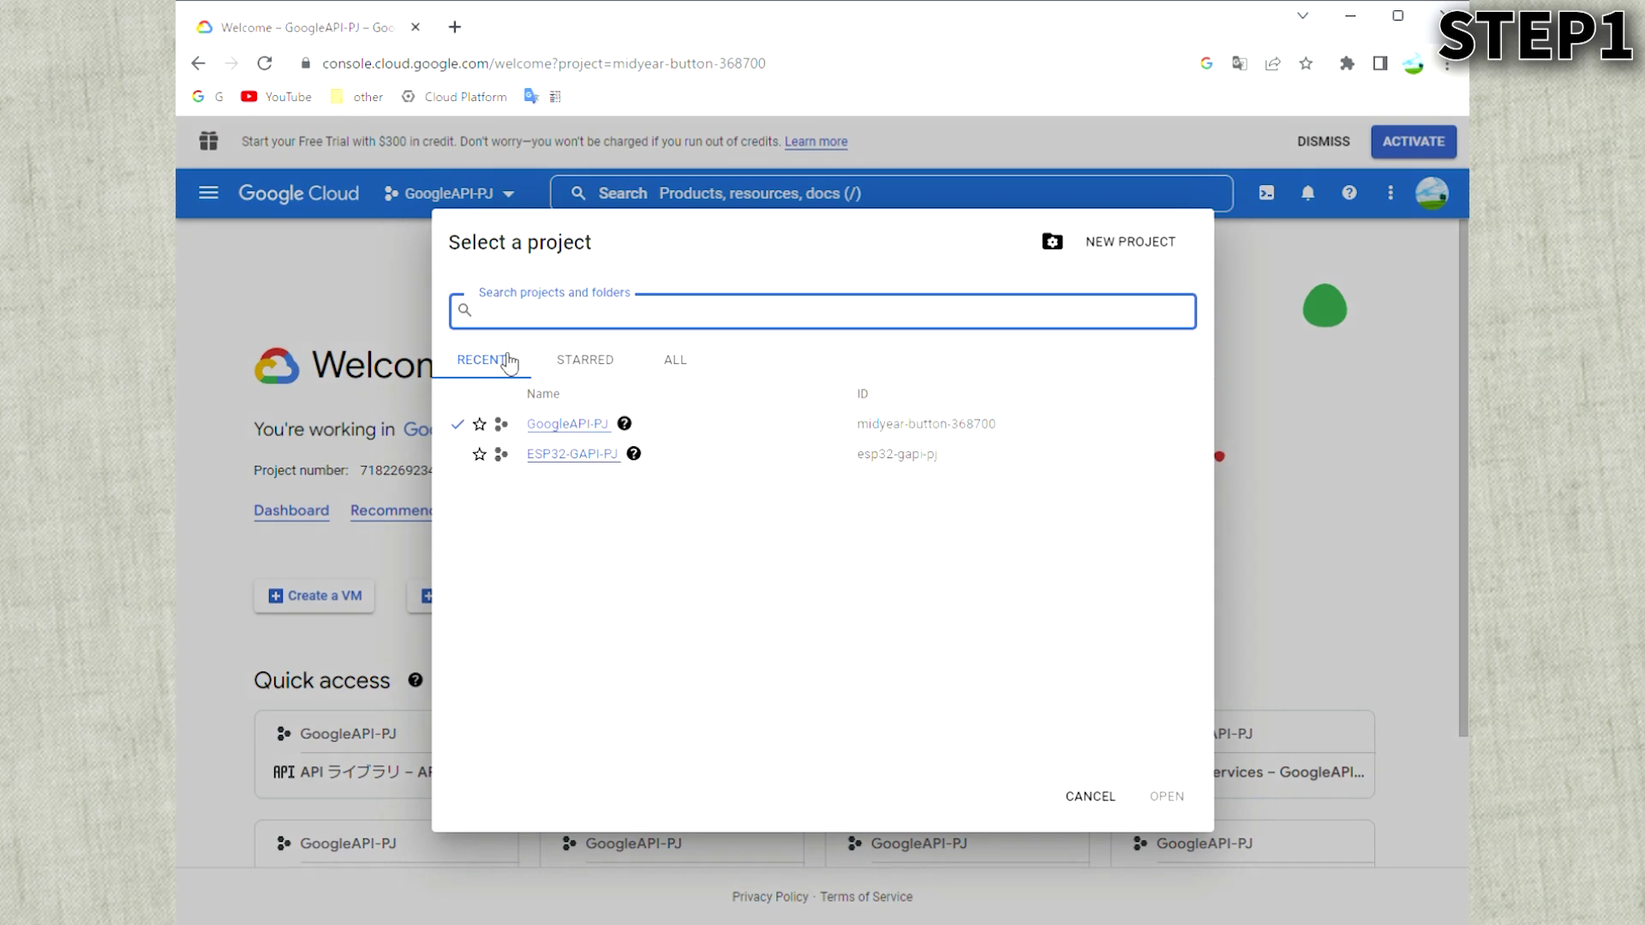
pyautogui.click(1122, 248)
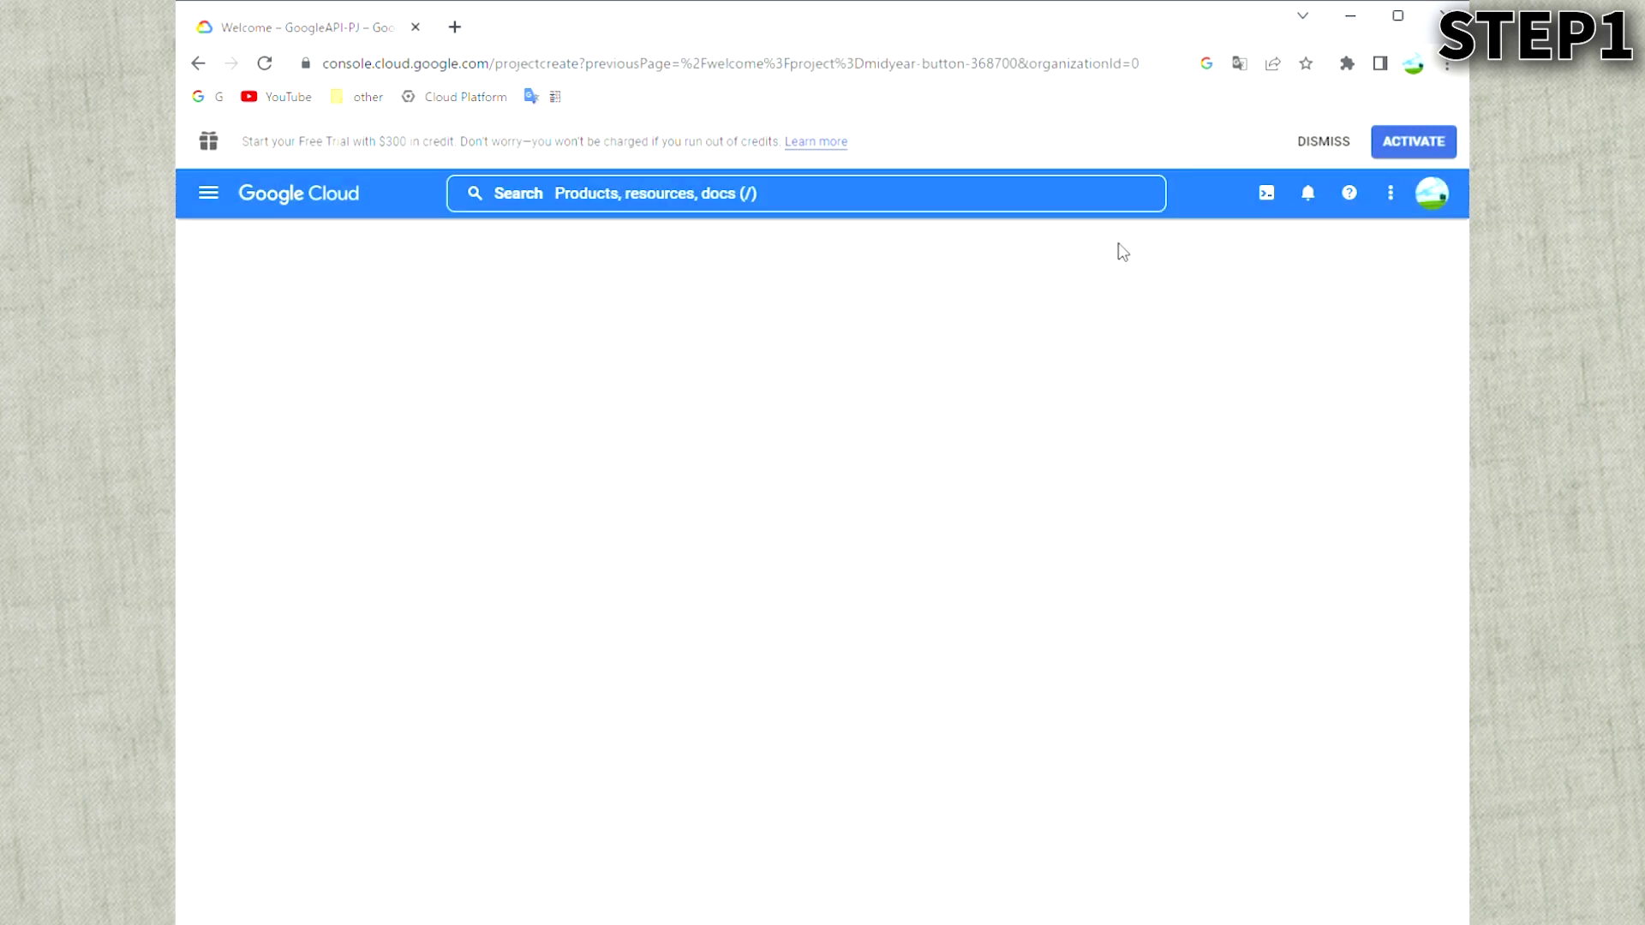
pyautogui.click(359, 451)
pyautogui.hotkey('ctrl', 'a')
pyautogui.write('HobbyIT-')
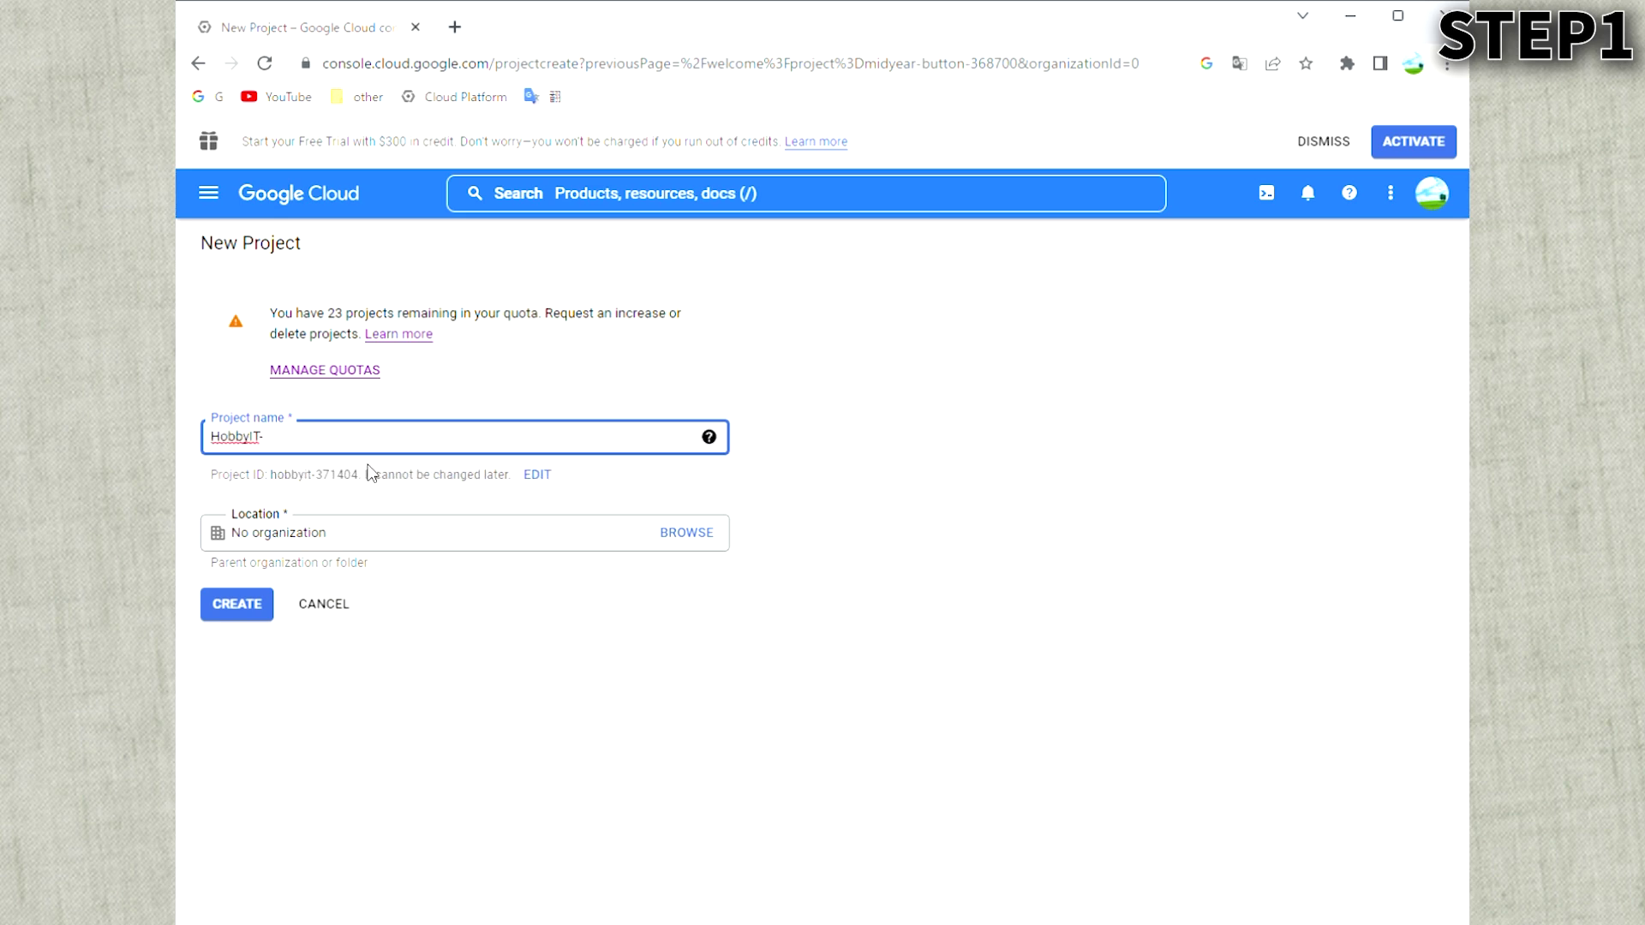
pyautogui.write('PJ')
pyautogui.click(254, 613)
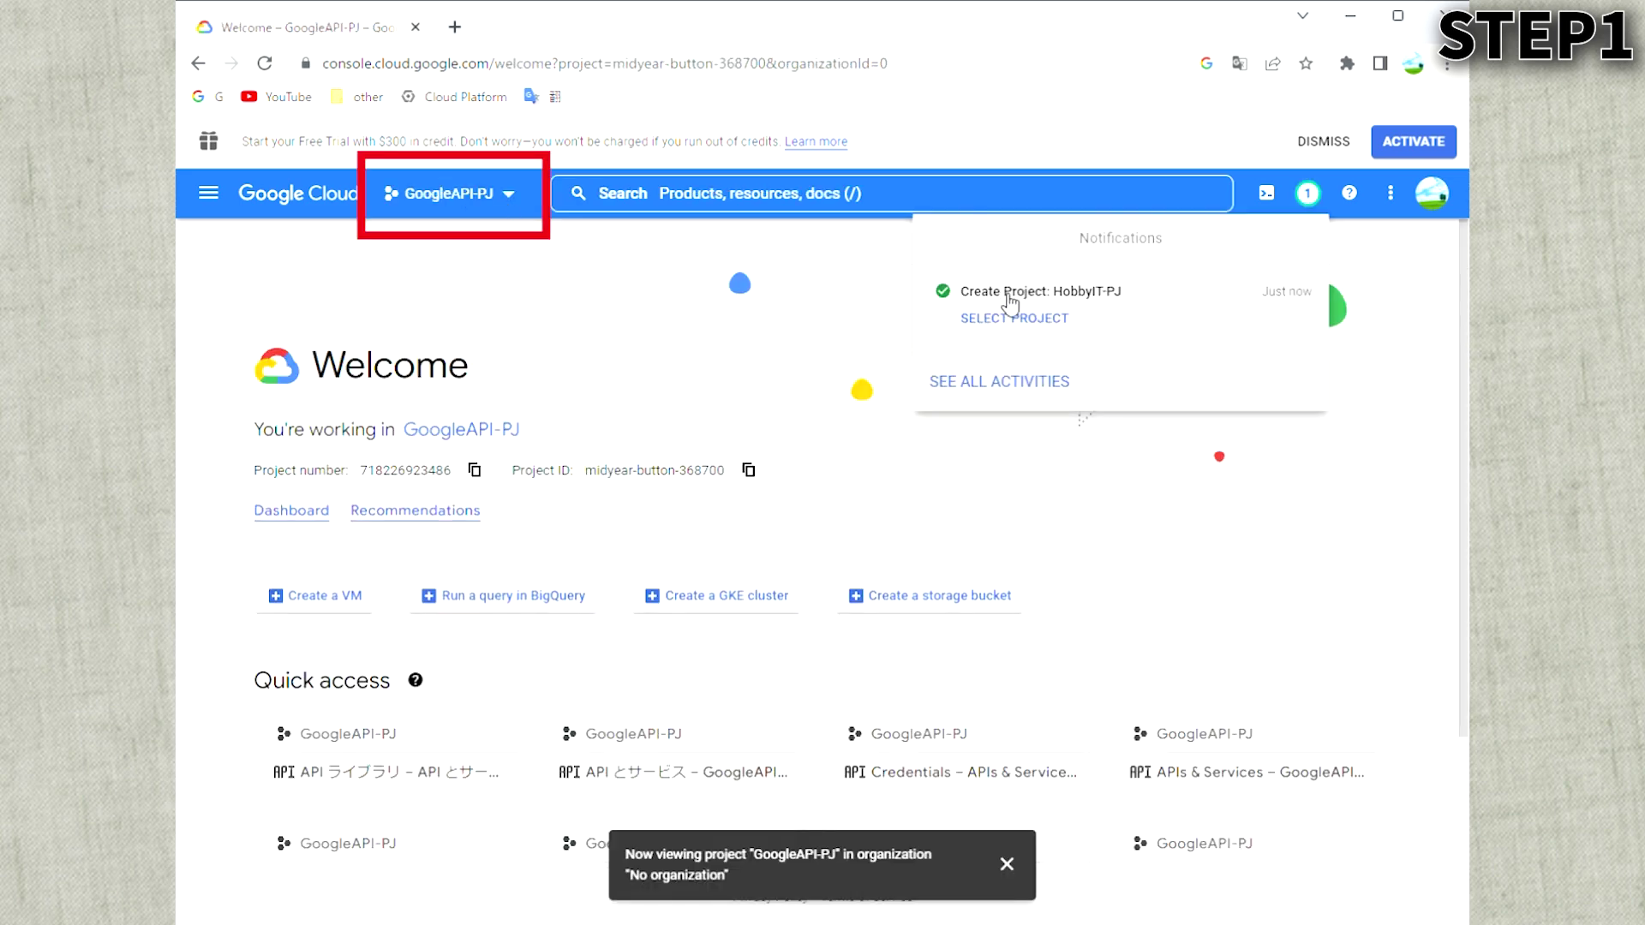
pyautogui.click(1017, 321)
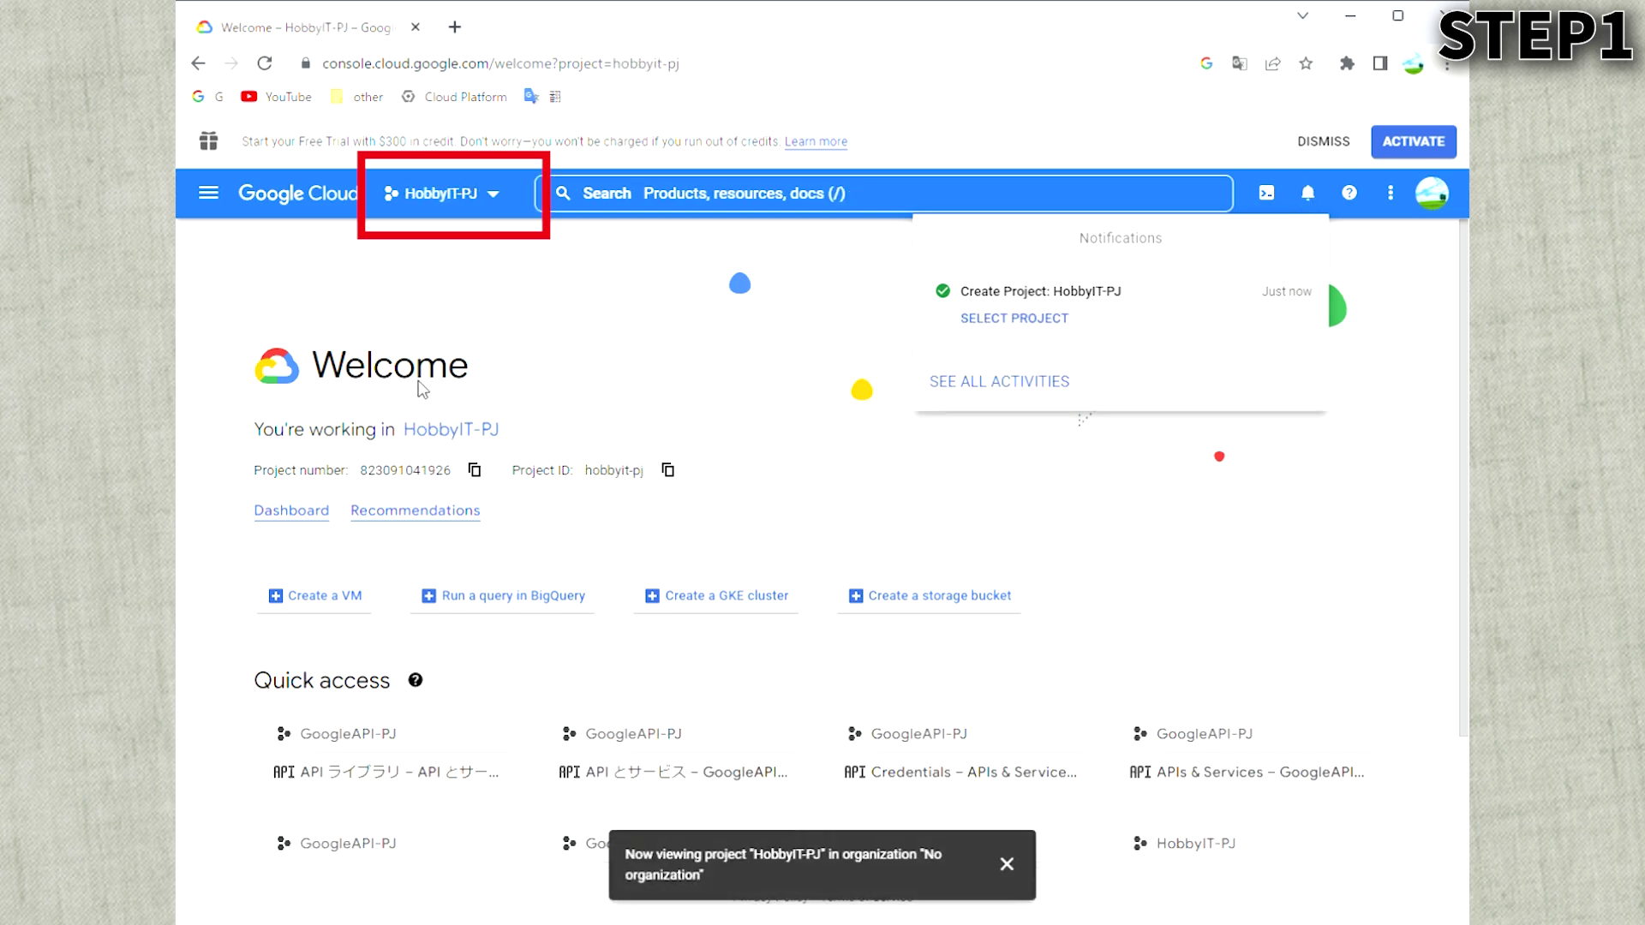
# Open the Credentials page of APIs & Services for the HobbyIT-PJ project
pyautogui.click(213, 199)
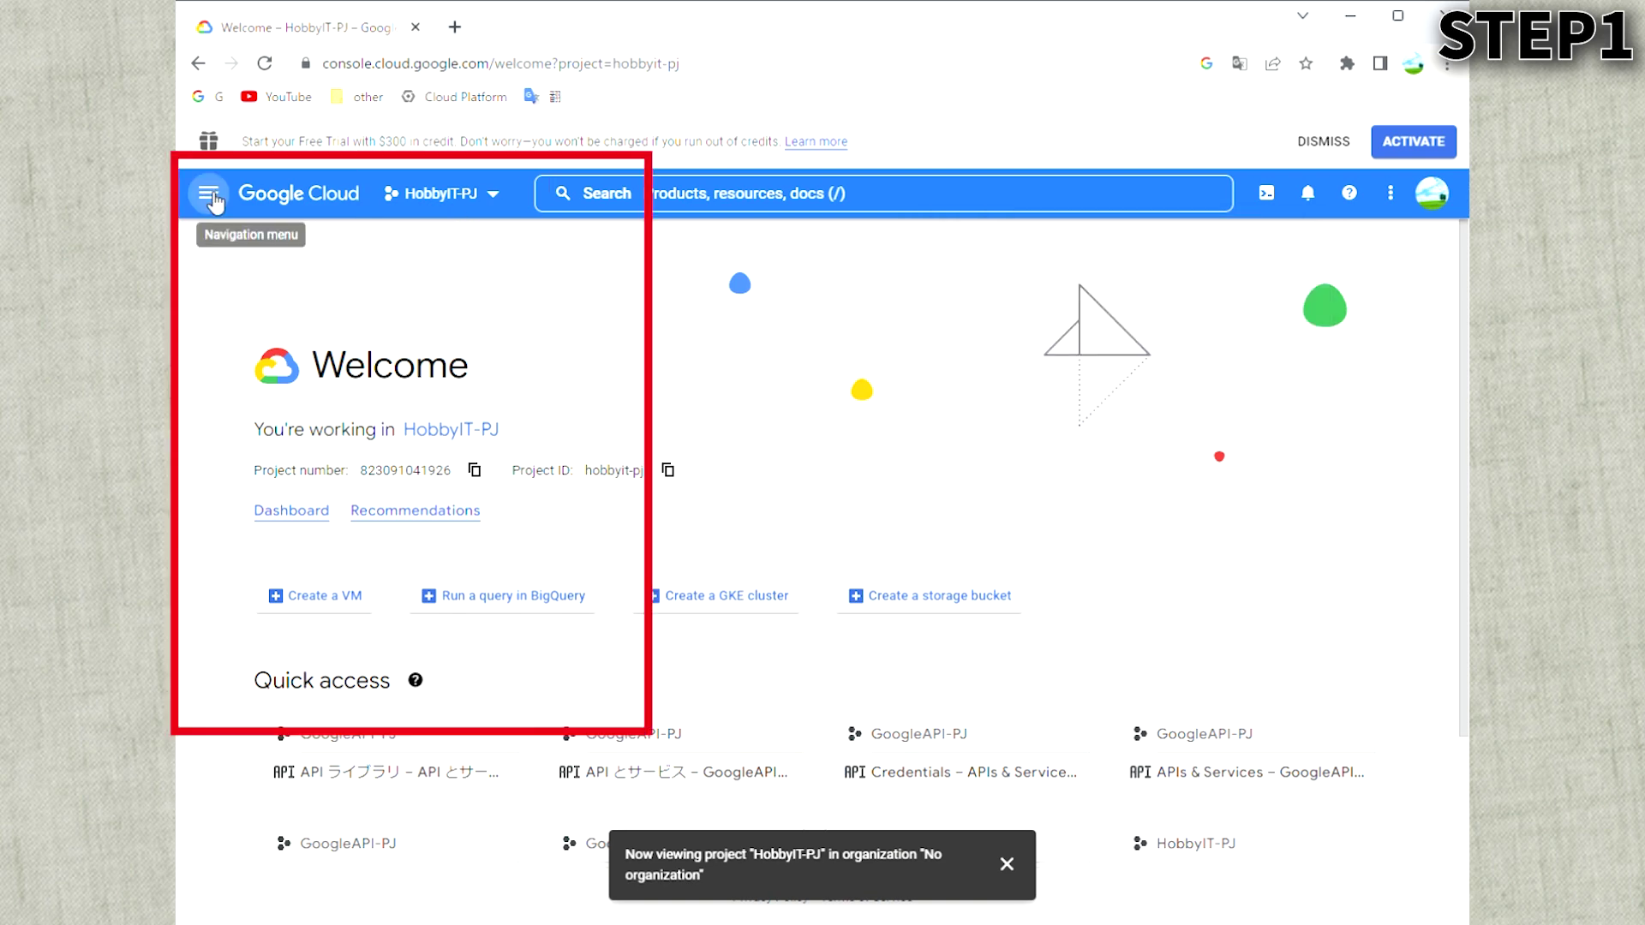
pyautogui.click(213, 199)
pyautogui.moveTo(304, 552)
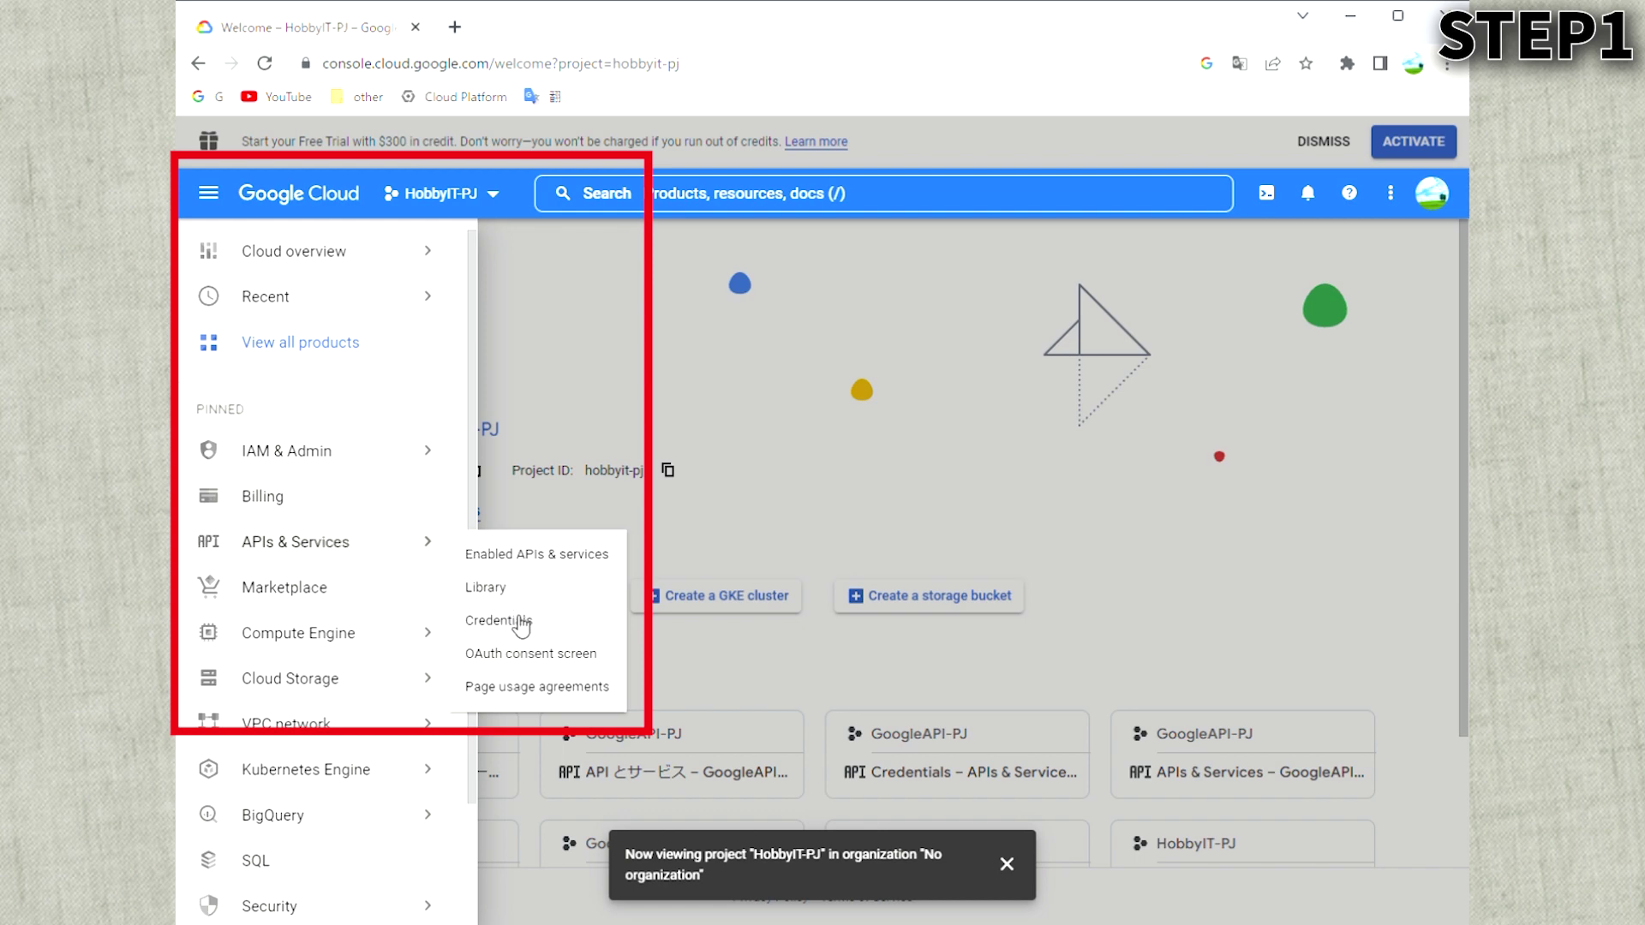
pyautogui.click(520, 623)
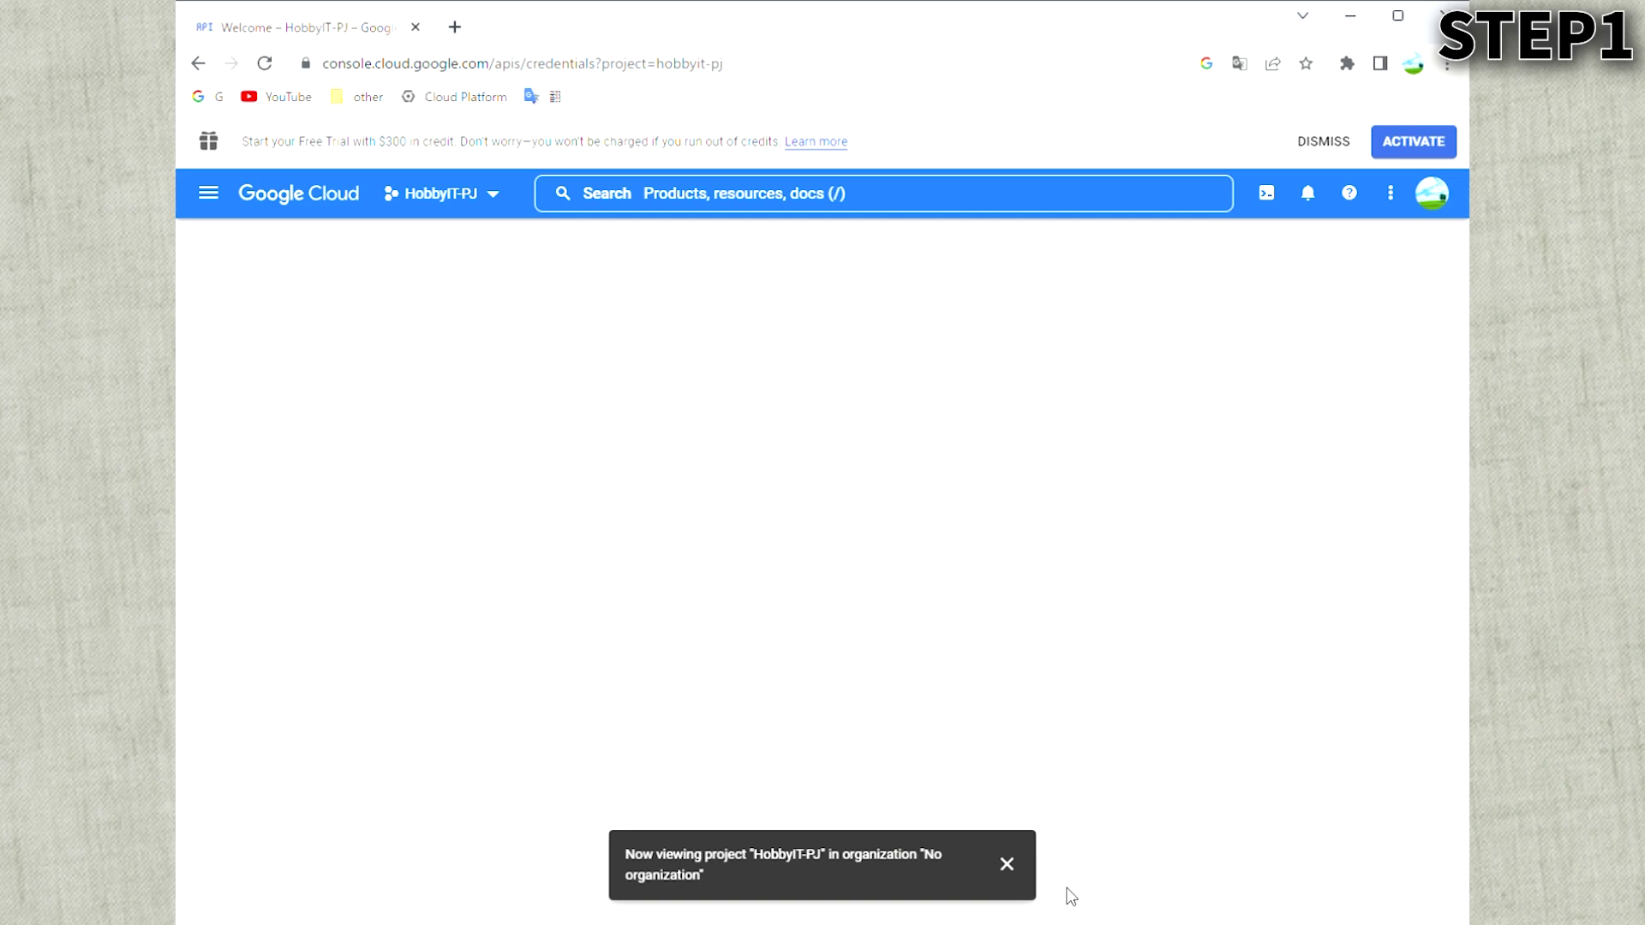
# Start creating an OAuth client ID and go on to configure the consent screen with the External user type
pyautogui.click(669, 250)
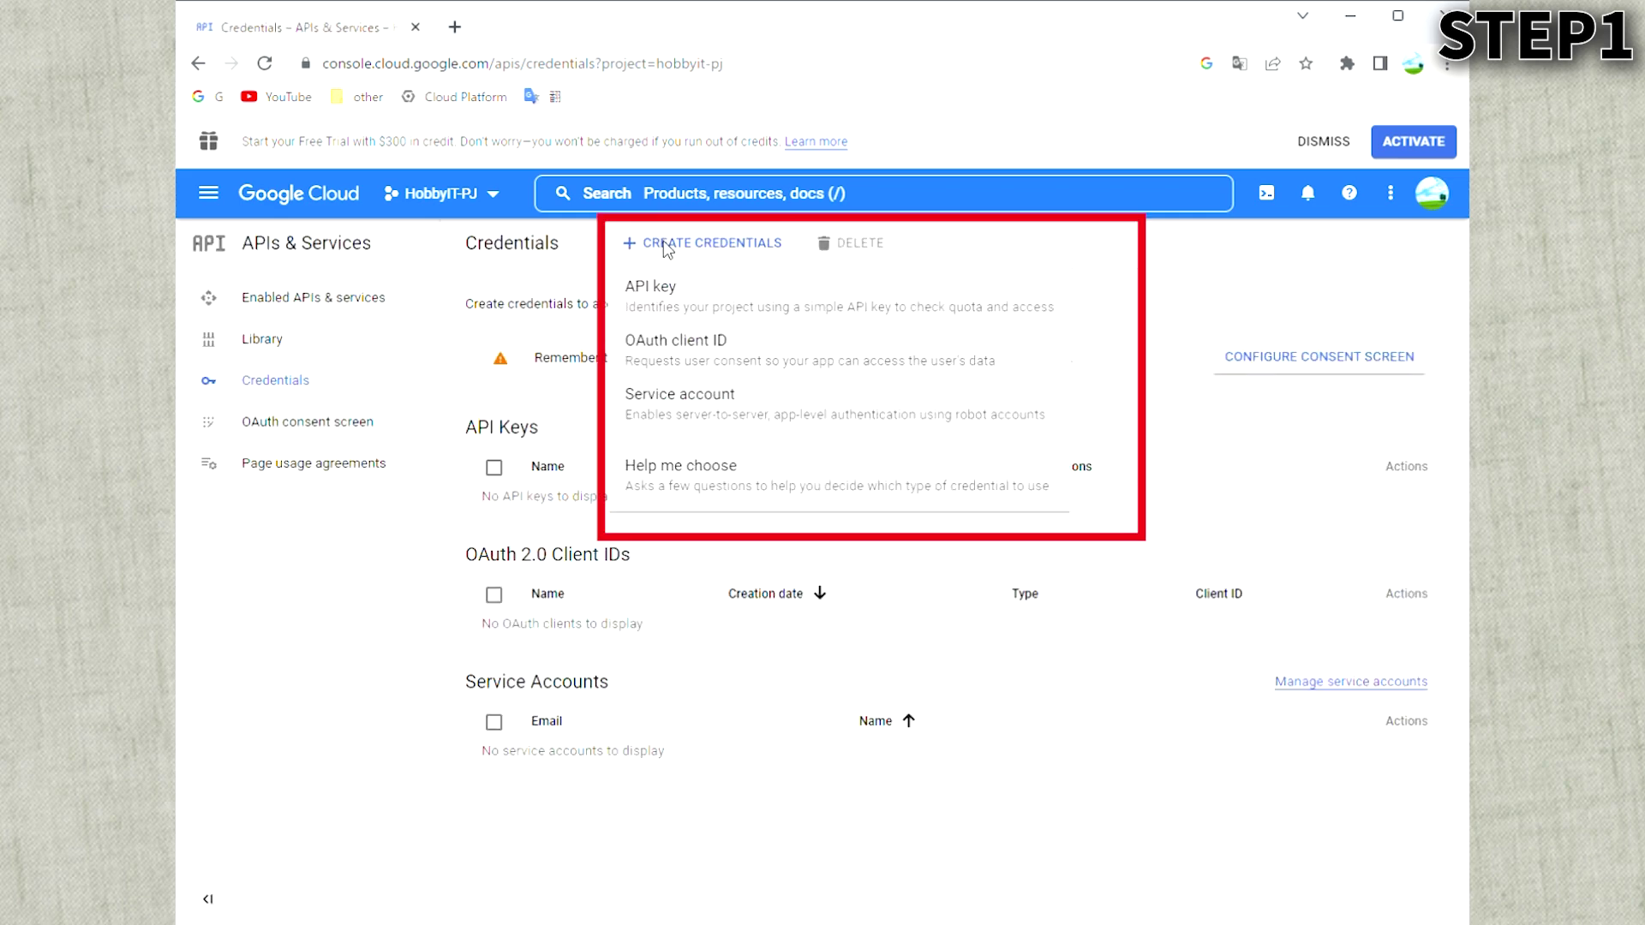
pyautogui.click(686, 351)
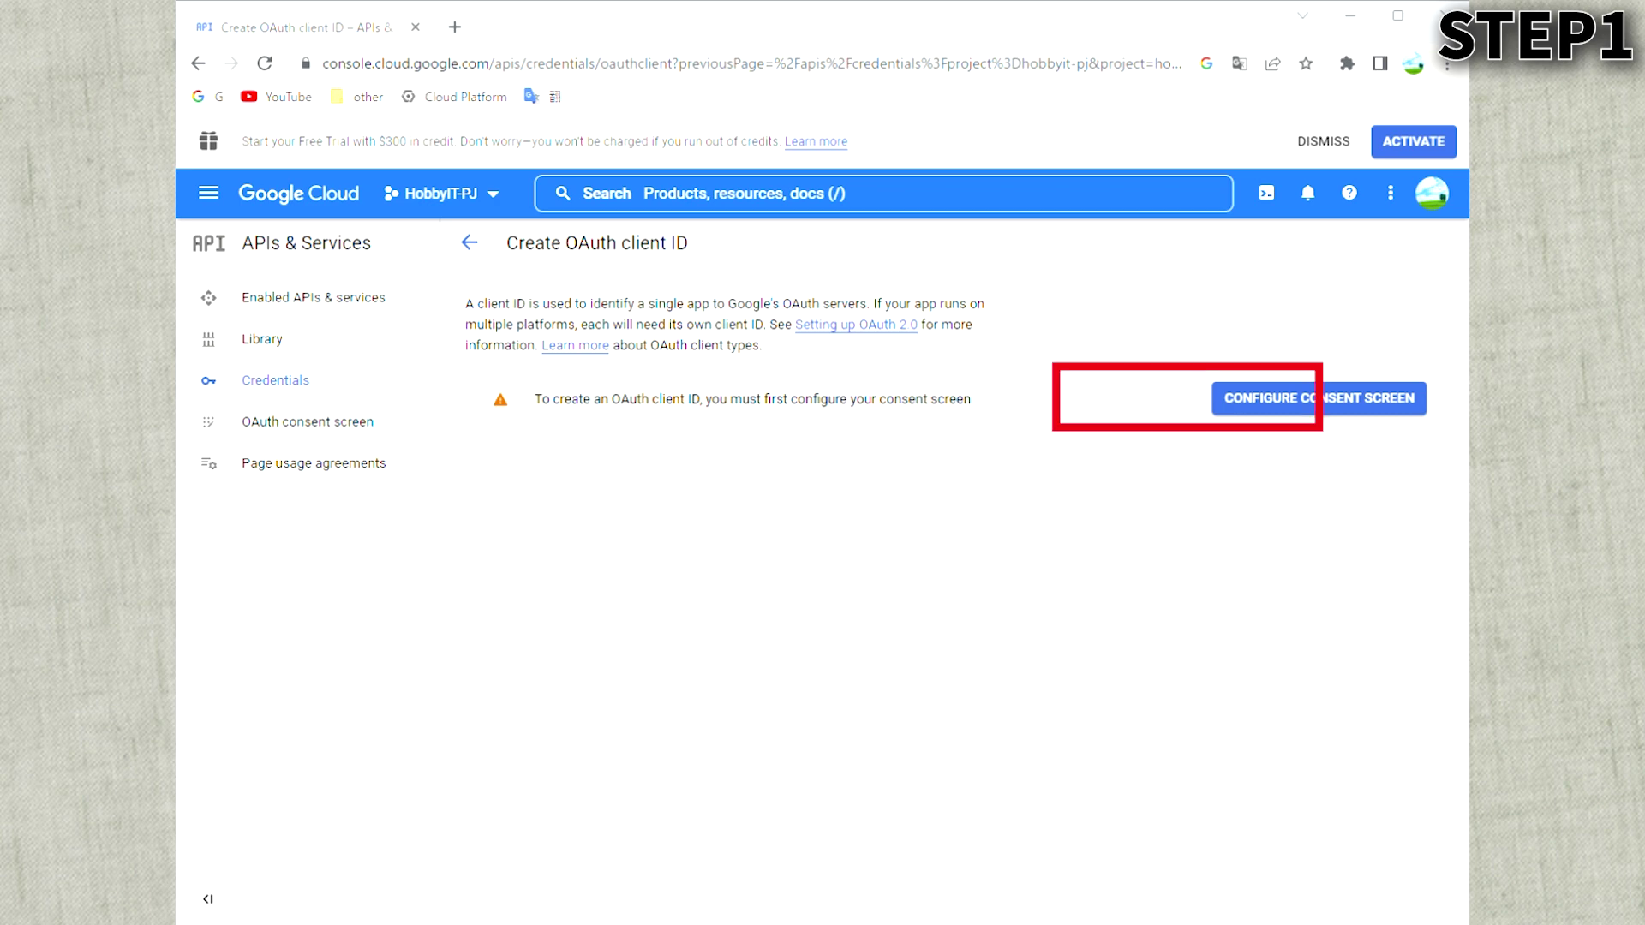
pyautogui.click(1285, 404)
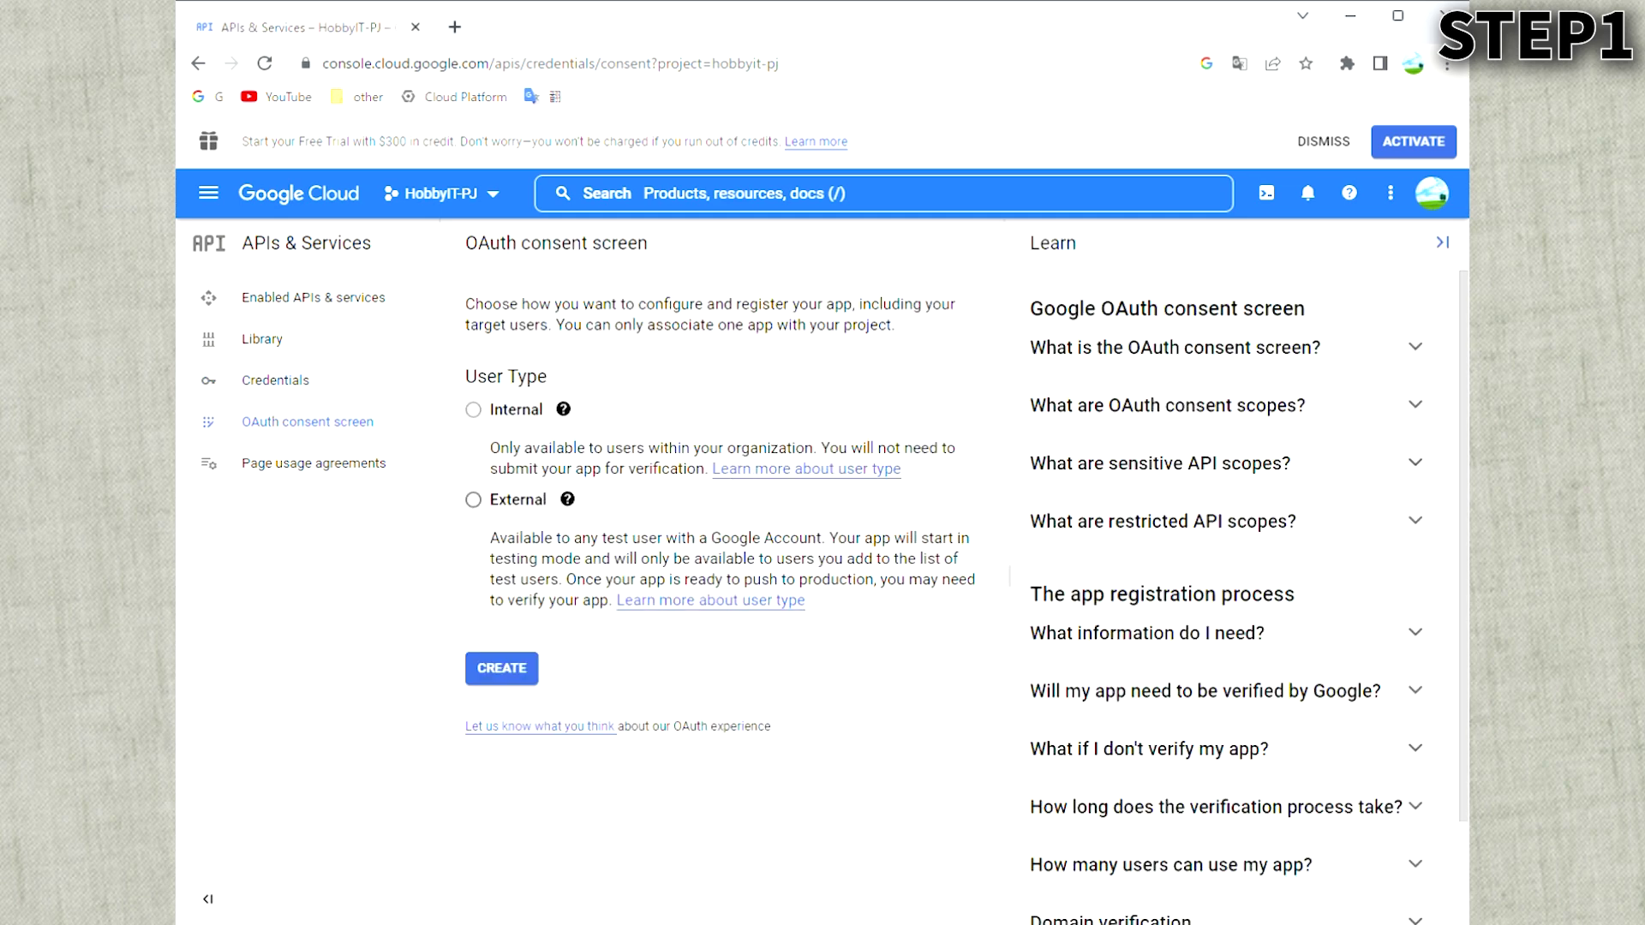
pyautogui.click(473, 499)
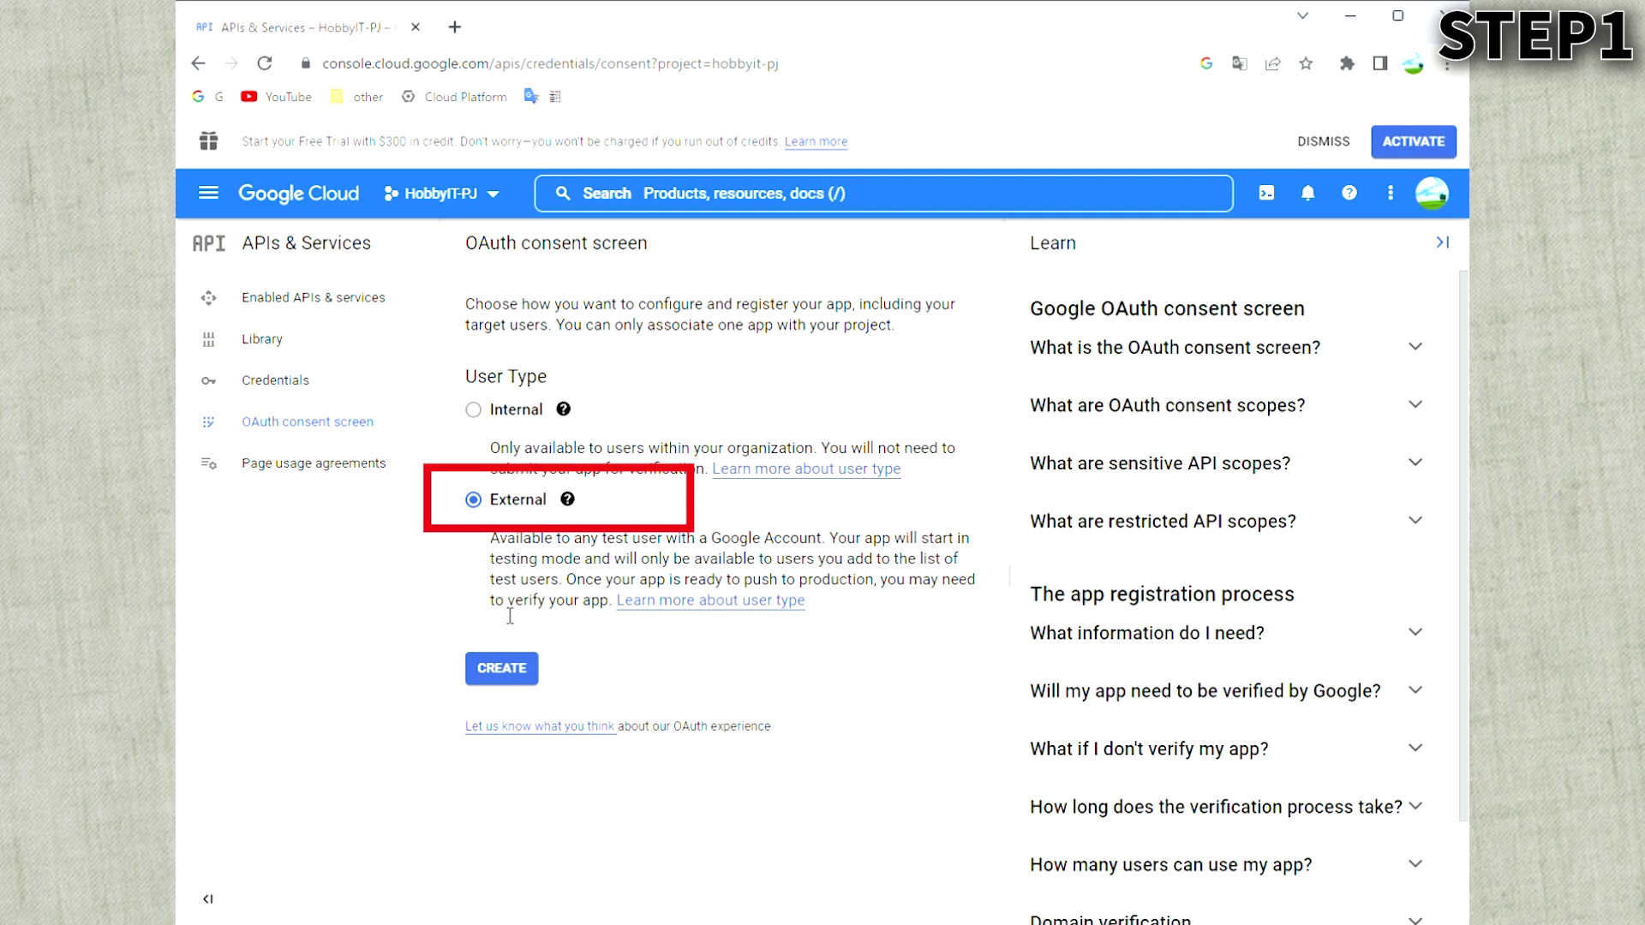
pyautogui.click(514, 679)
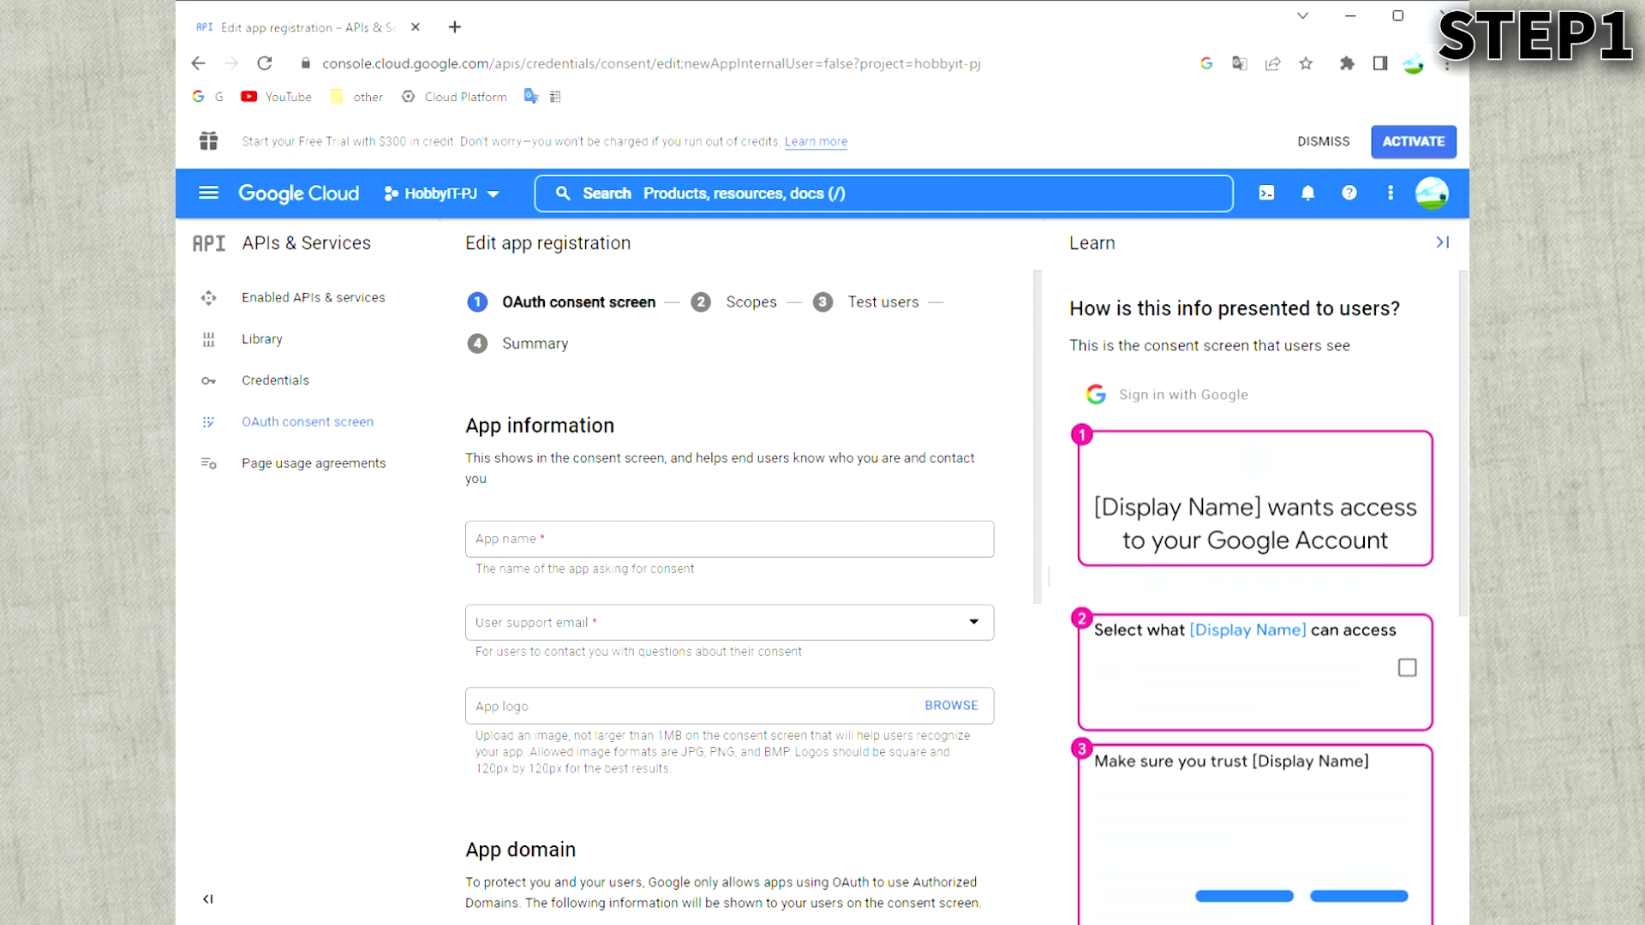
# Register the app as HobbyIT-App, fill in the user support and developer contact e-mail addresses, and save the page
pyautogui.click(538, 549)
pyautogui.write('HObby')
pyautogui.press('BackSpace')
pyautogui.press('BackSpace')
pyautogui.press('BackSpace')
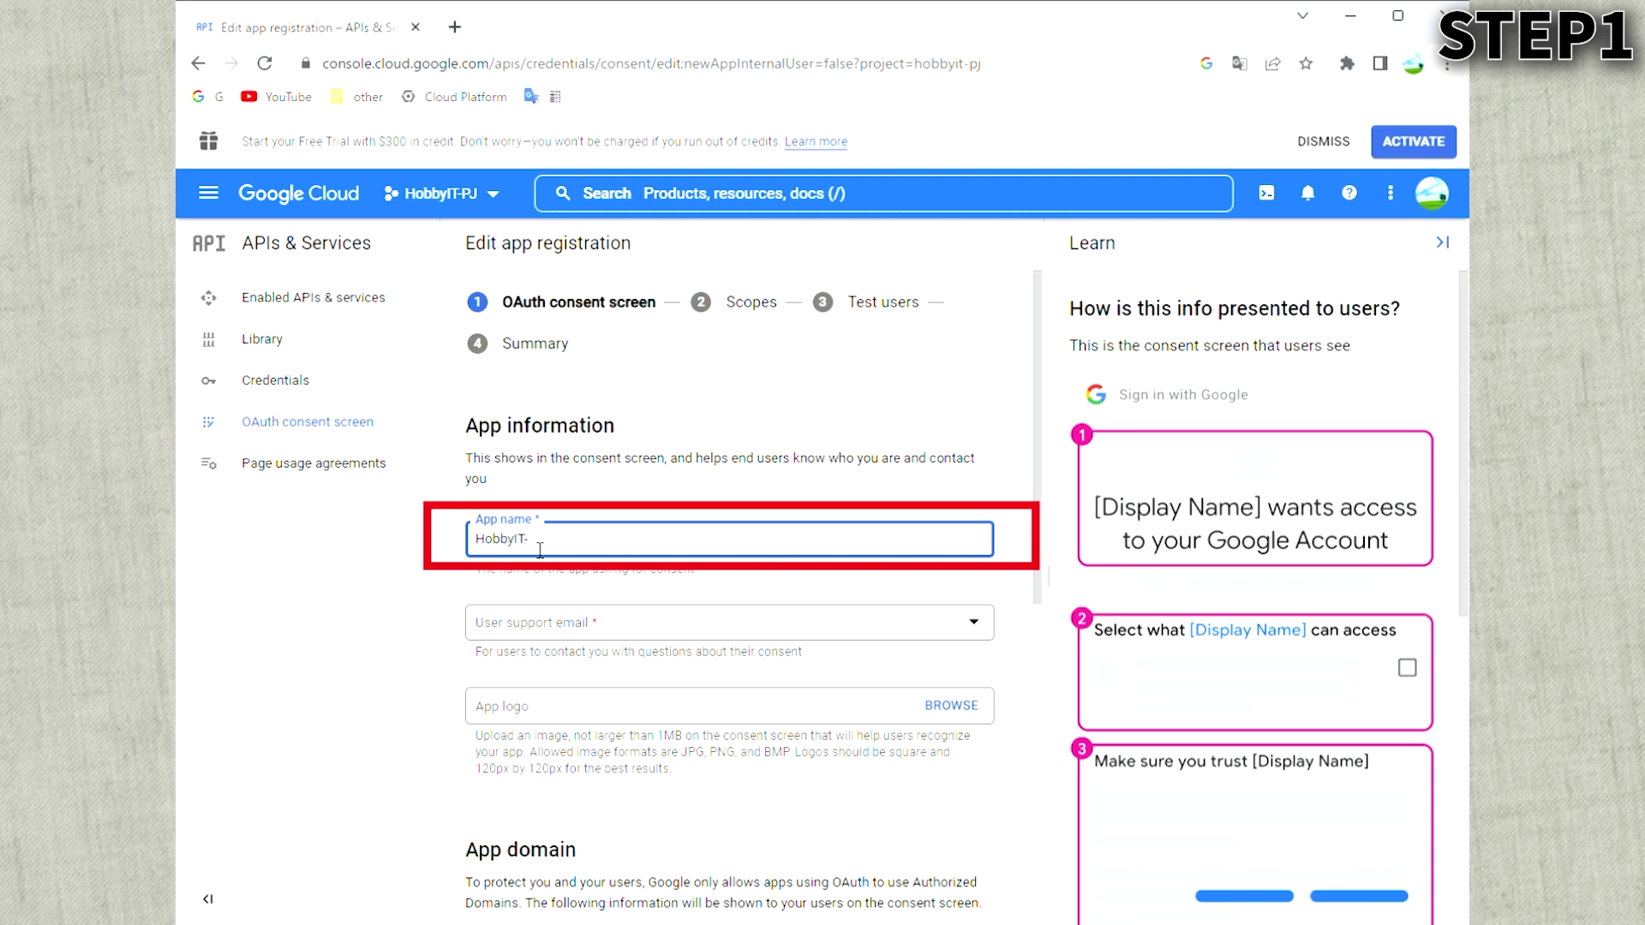
pyautogui.click(656, 634)
pyautogui.click(655, 635)
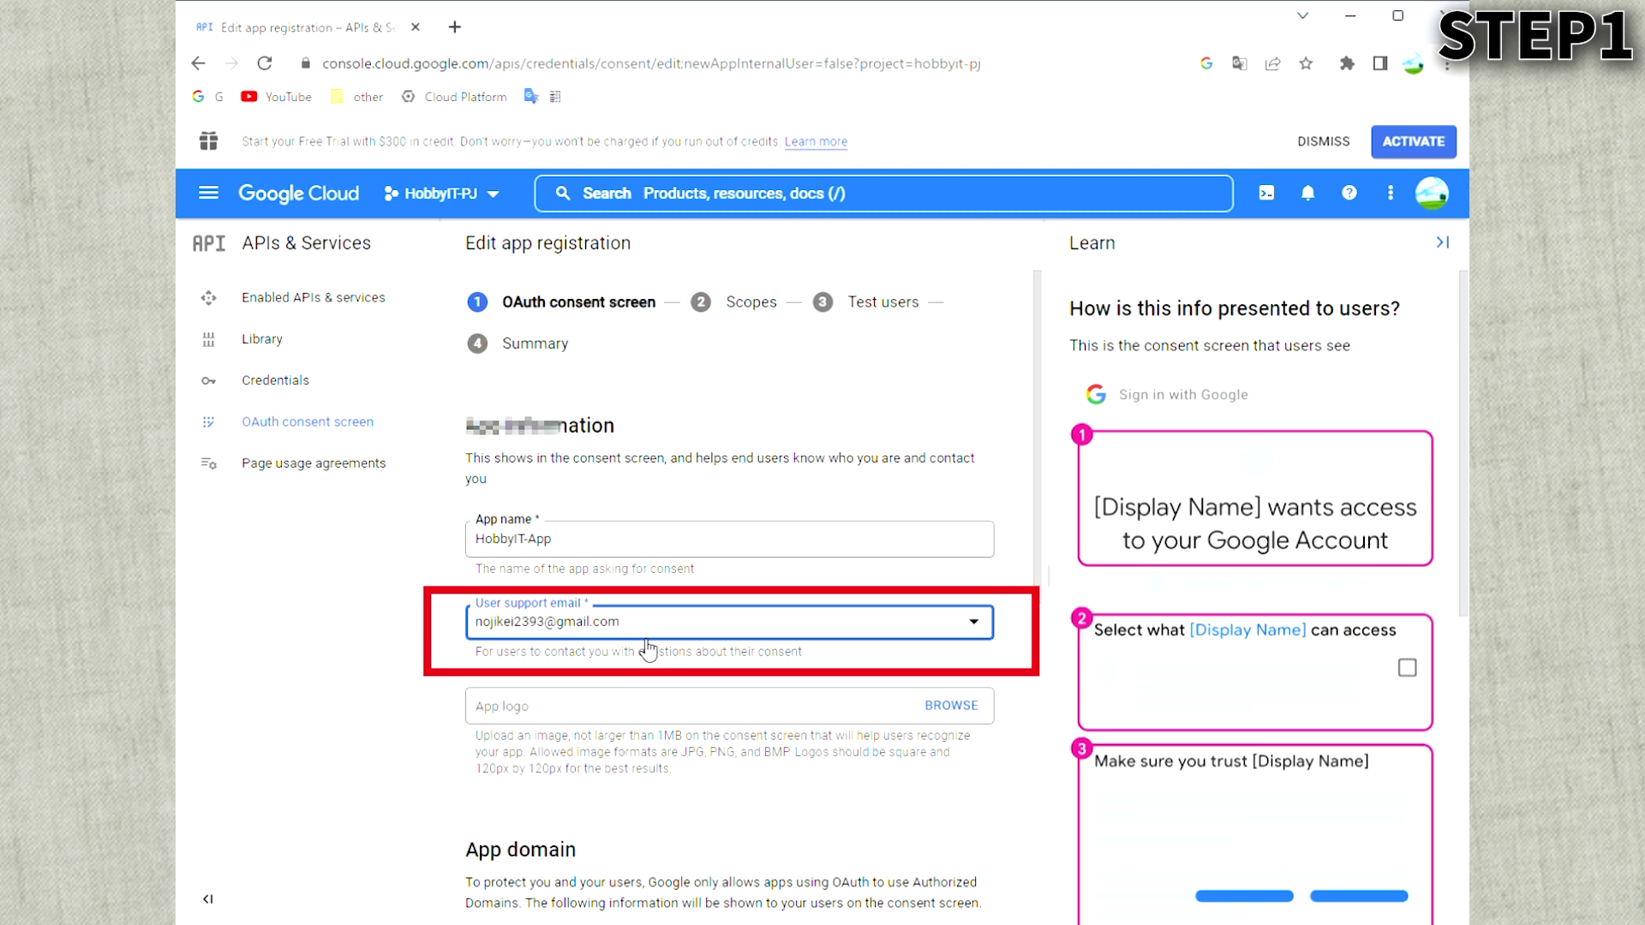
pyautogui.scroll(-3, 647, 648)
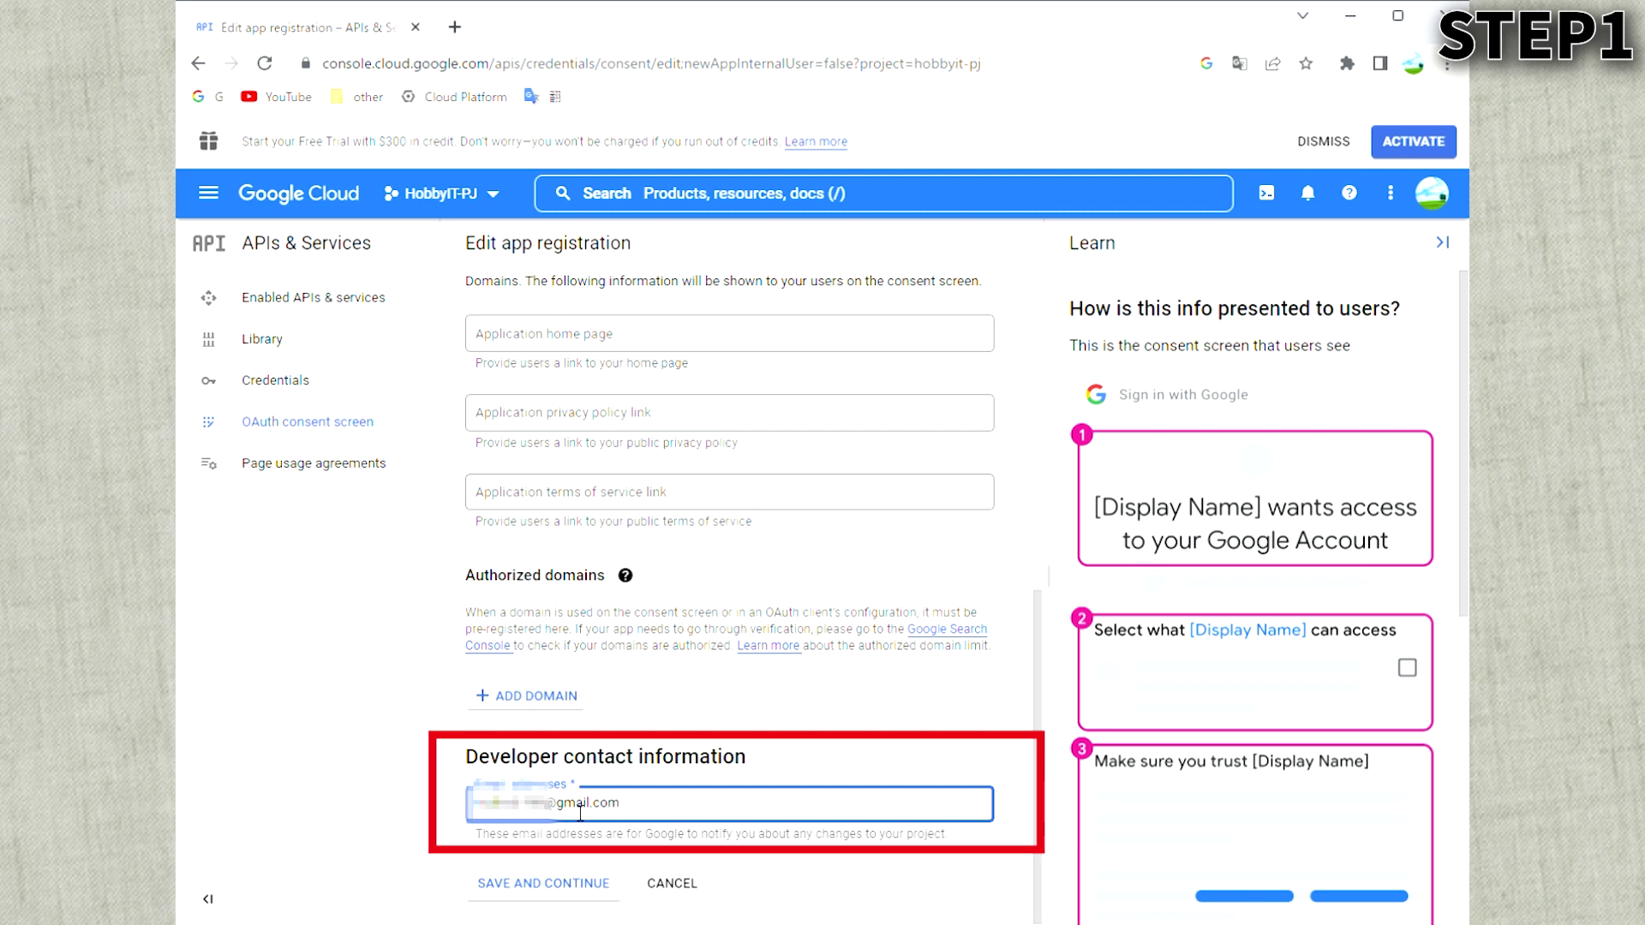
pyautogui.click(574, 887)
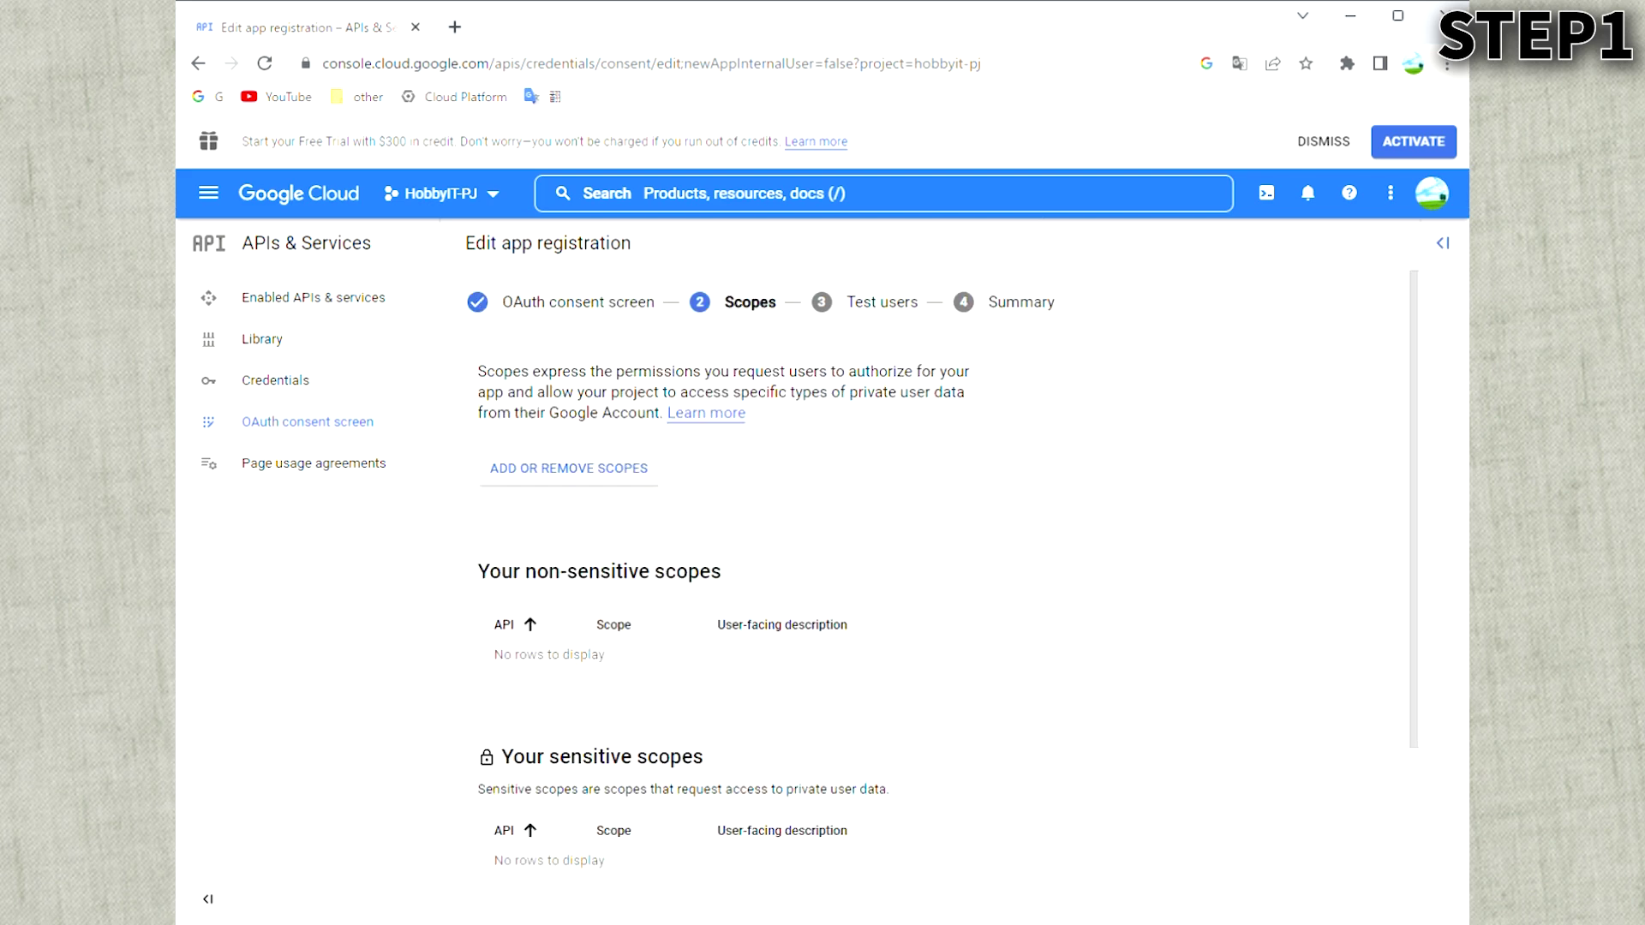
# Save the Scopes and Test users pages of the app registration without adding any entries
pyautogui.scroll(-3, 586, 698)
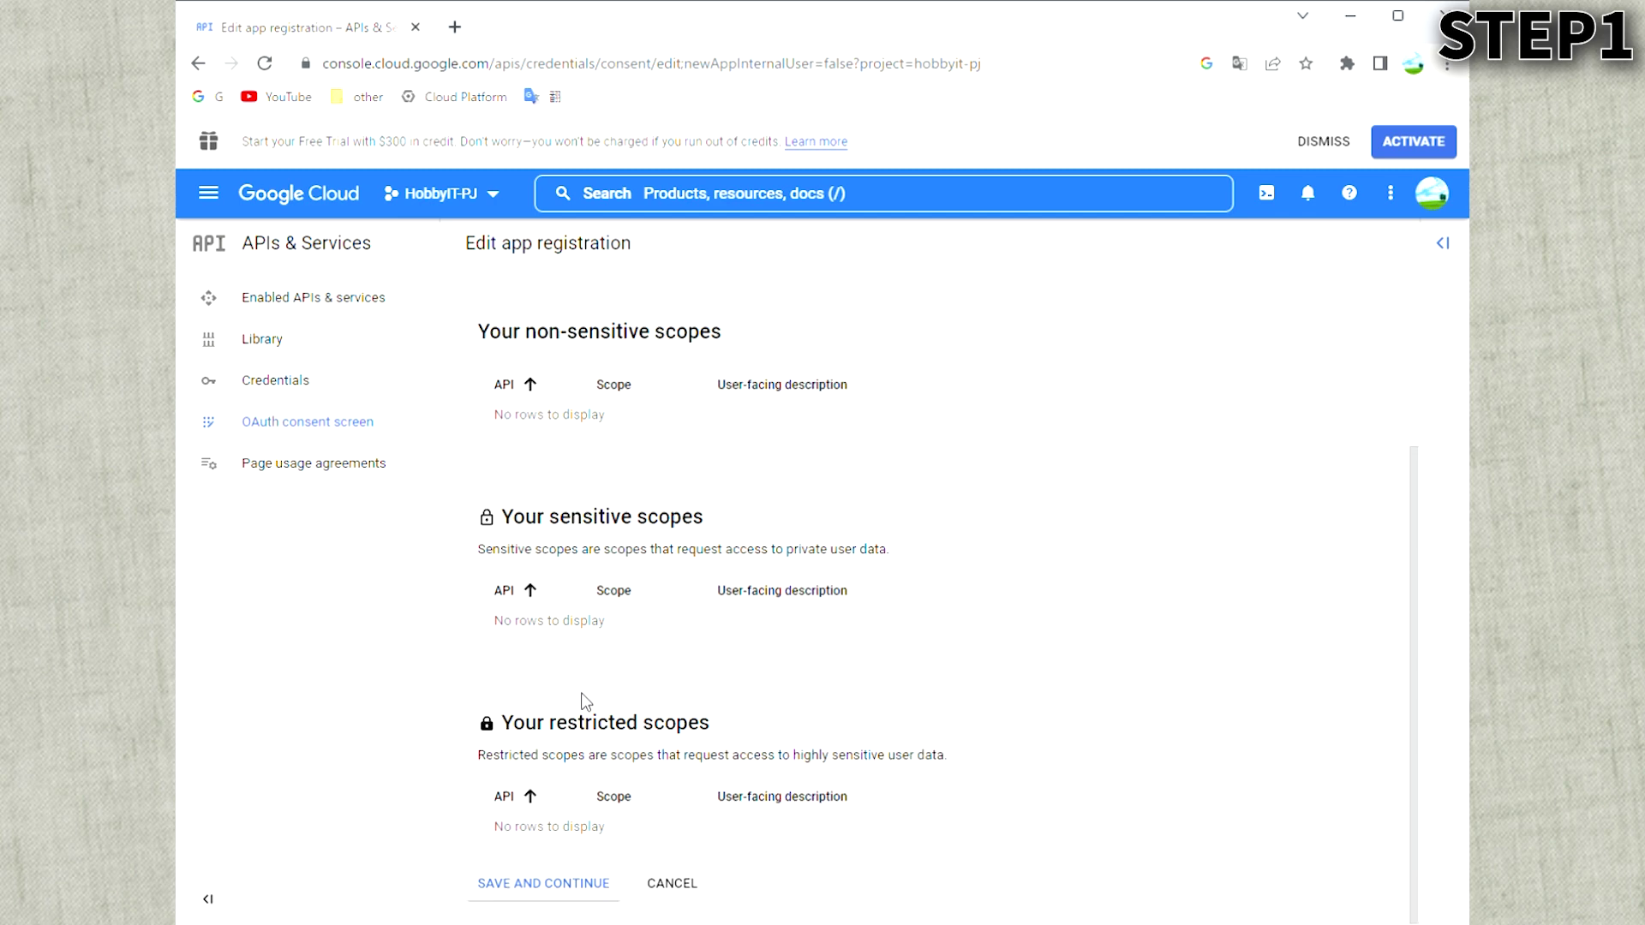
pyautogui.click(580, 885)
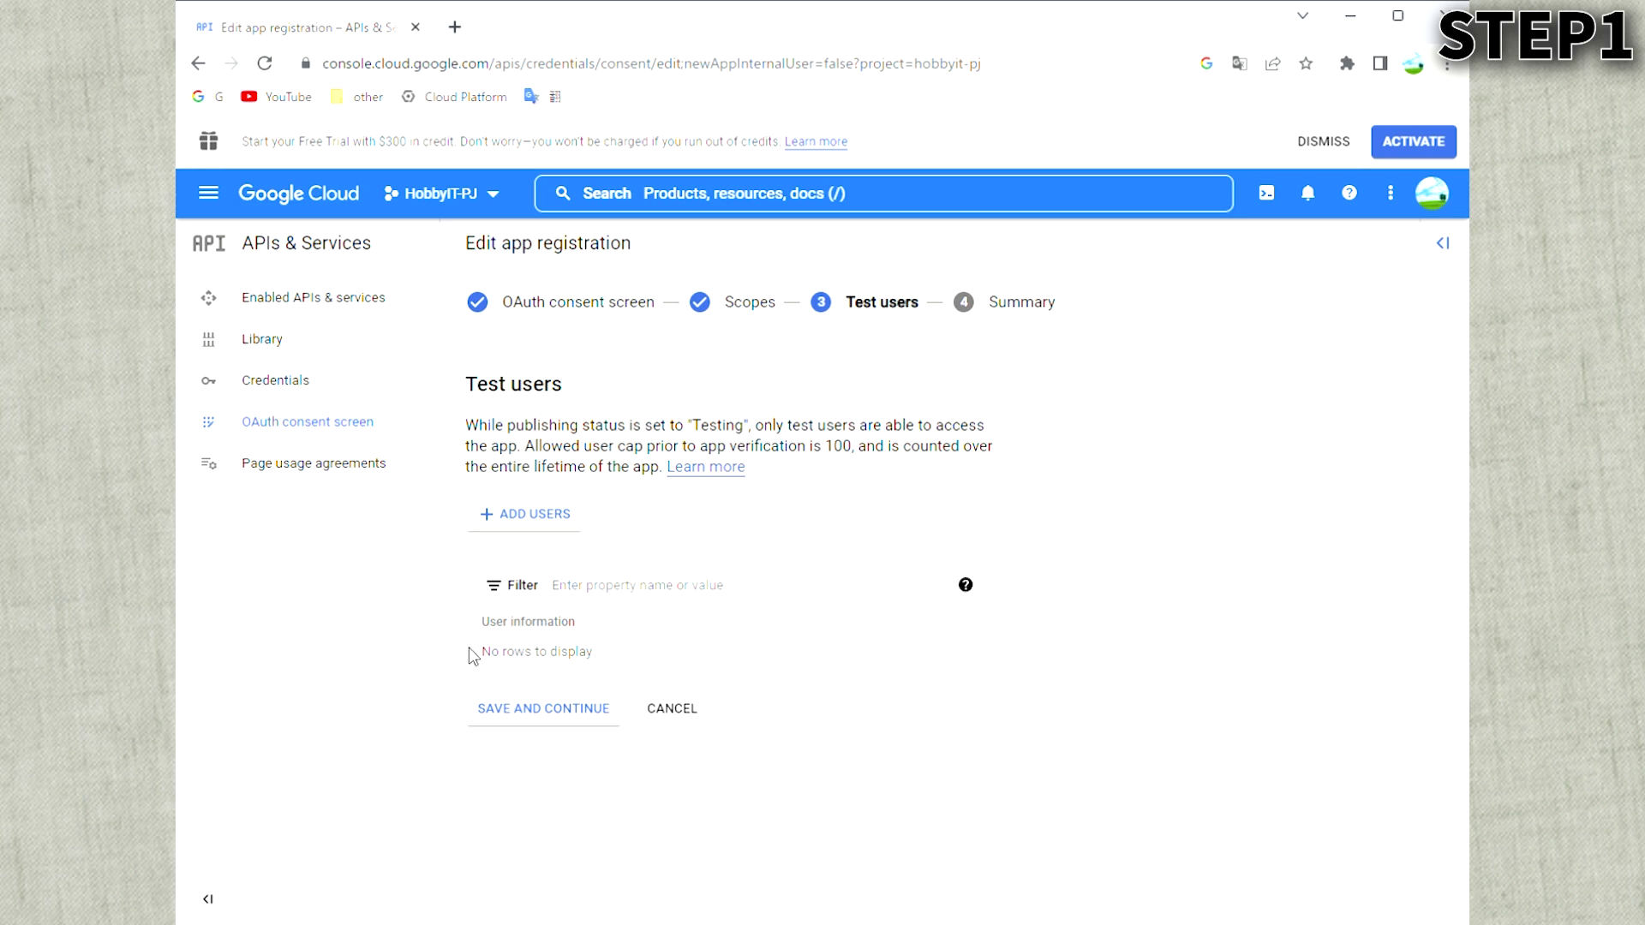
pyautogui.click(539, 715)
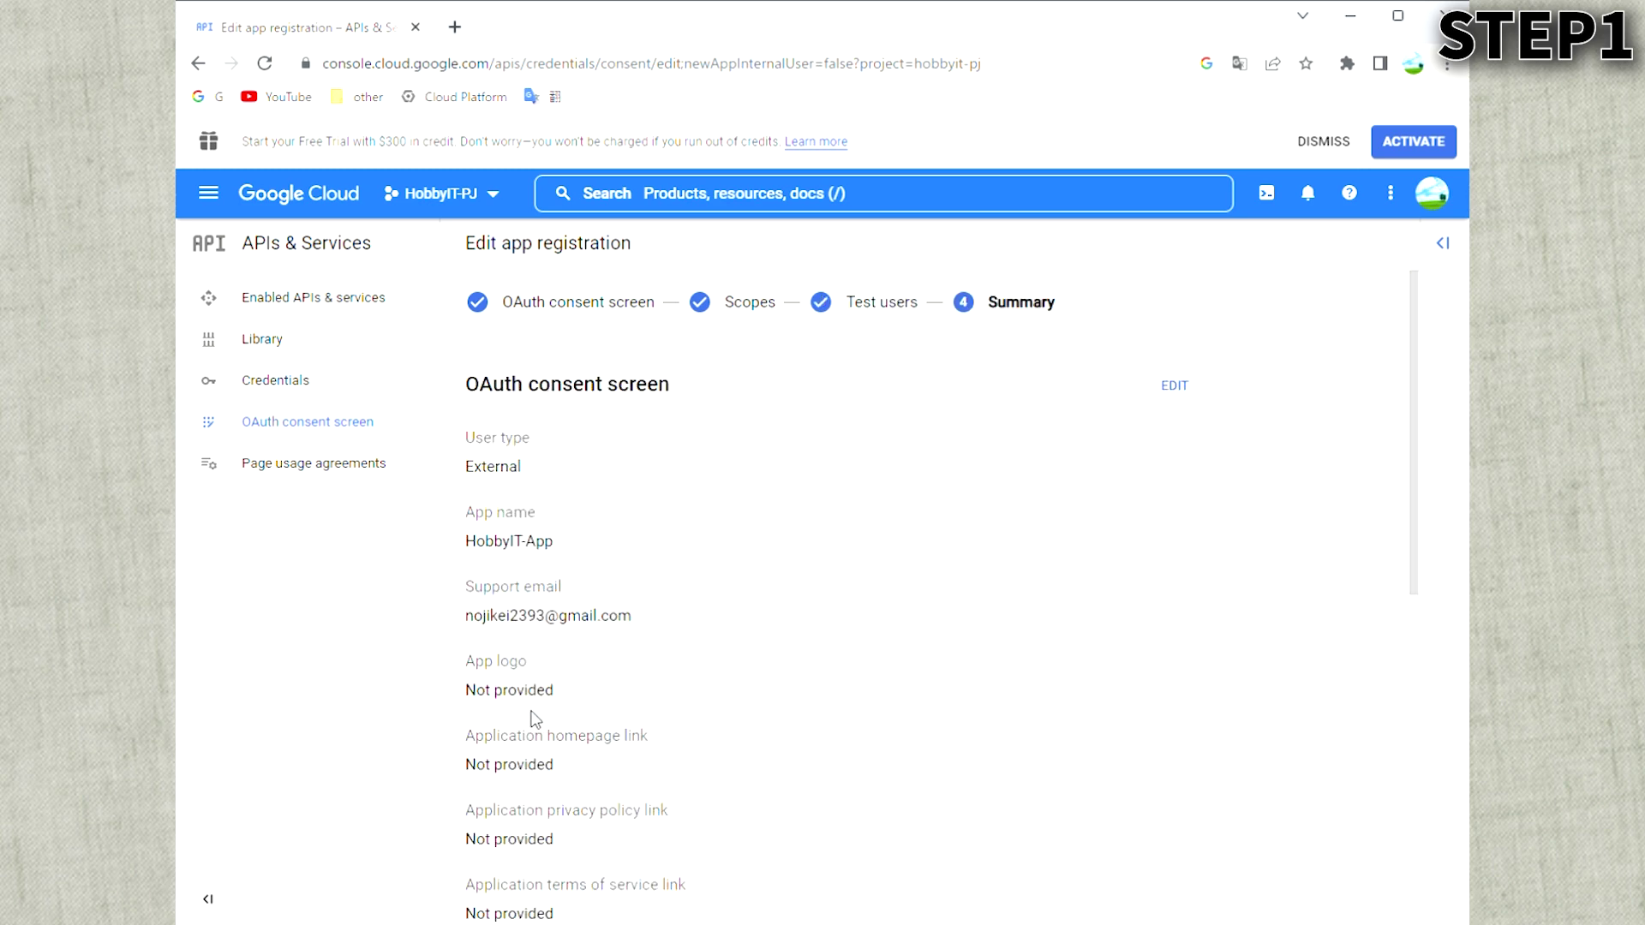
# Return from the registration summary to the consent screen dashboard and publish HobbyIT-App to production
pyautogui.scroll(-4, 545, 716)
pyautogui.scroll(-3, 546, 714)
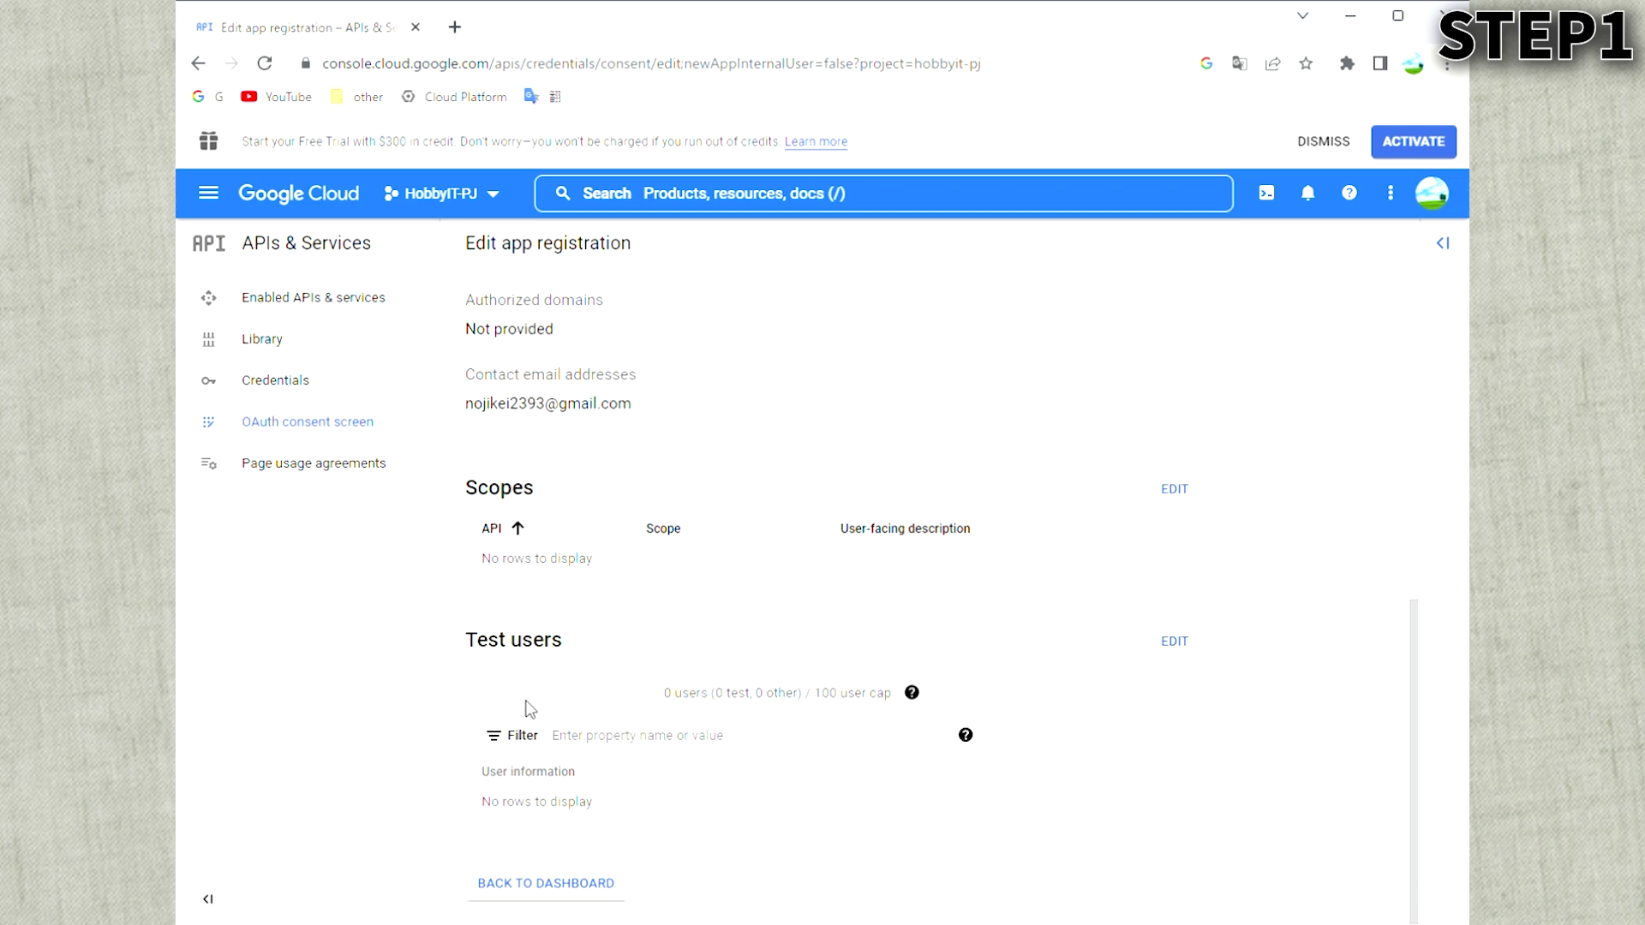
pyautogui.click(538, 884)
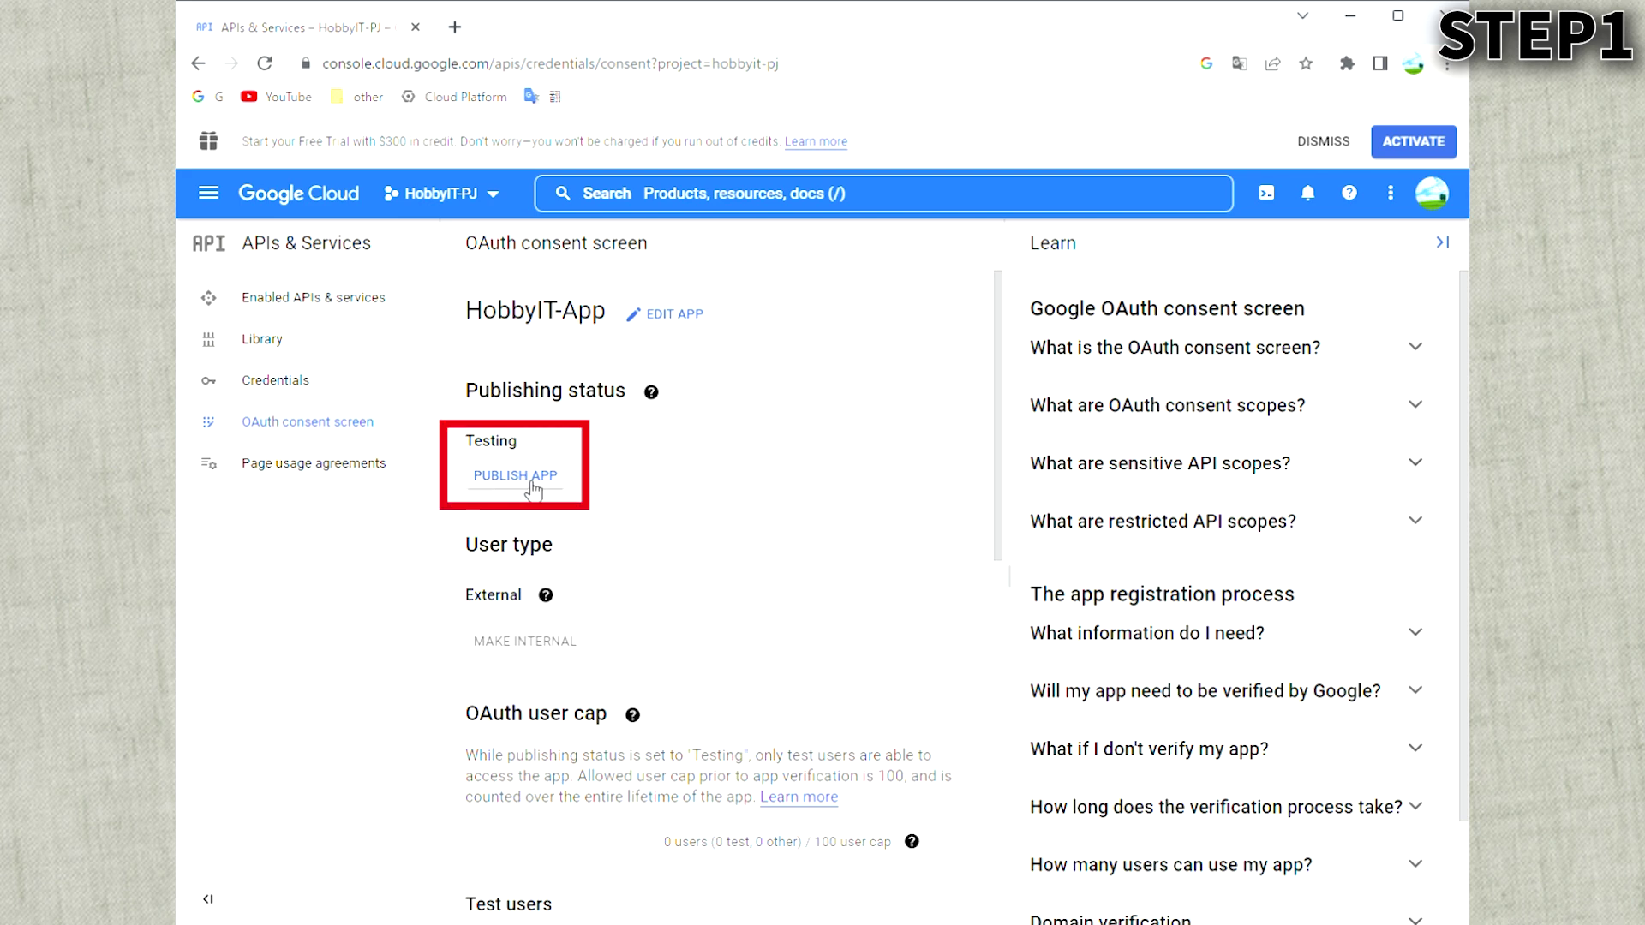
pyautogui.click(526, 480)
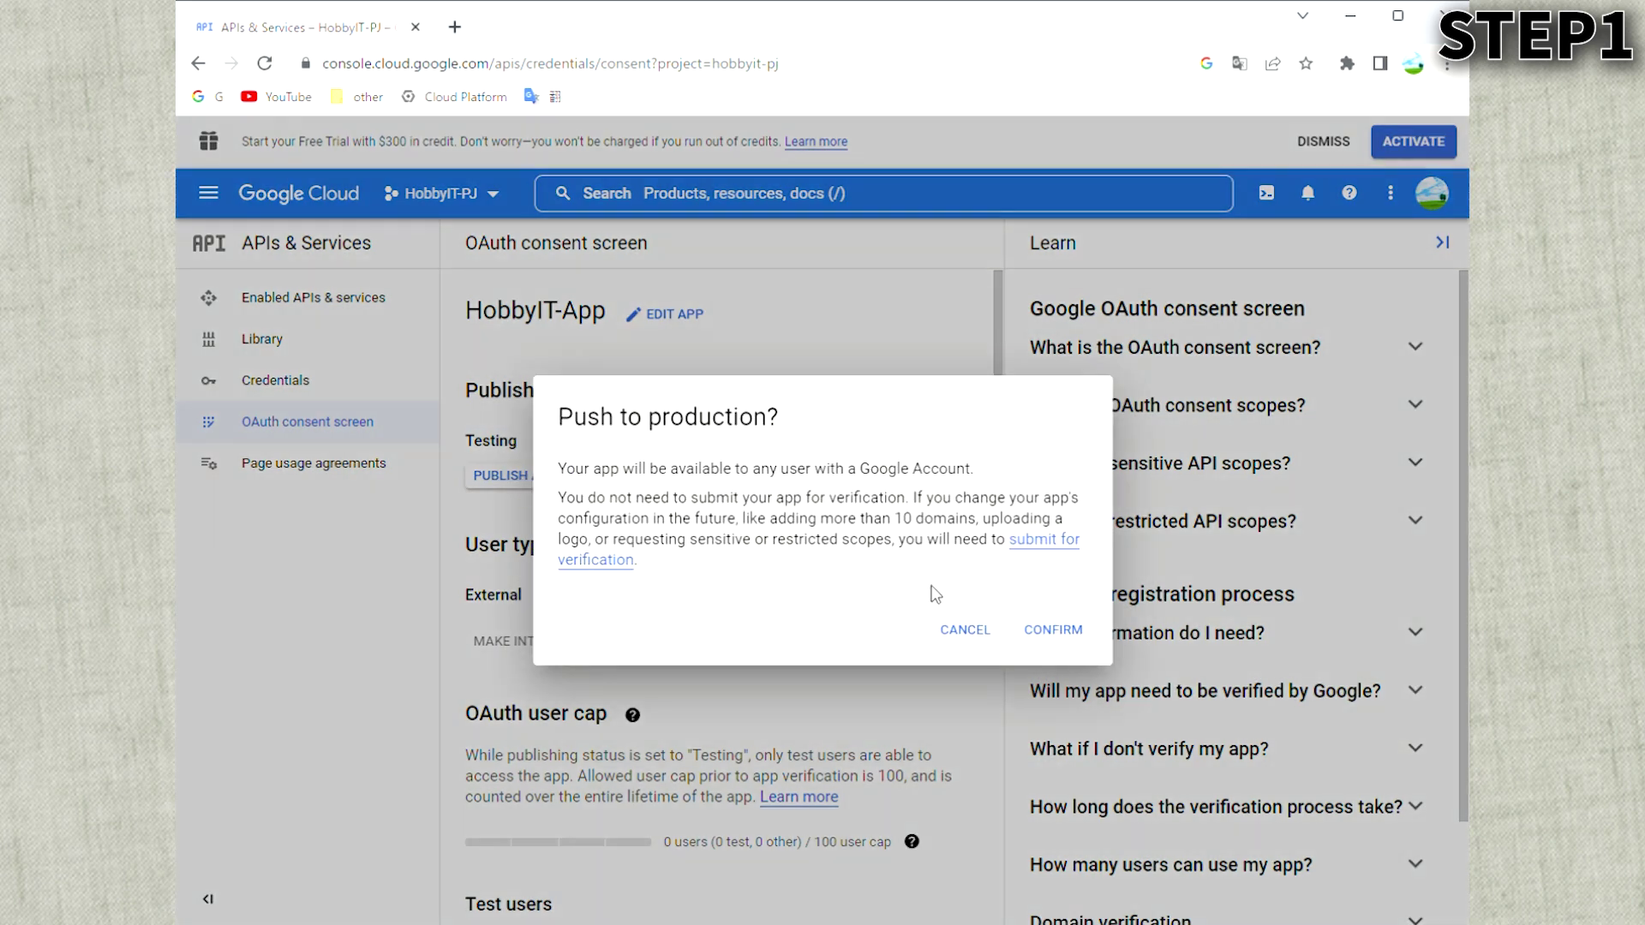
pyautogui.click(1072, 638)
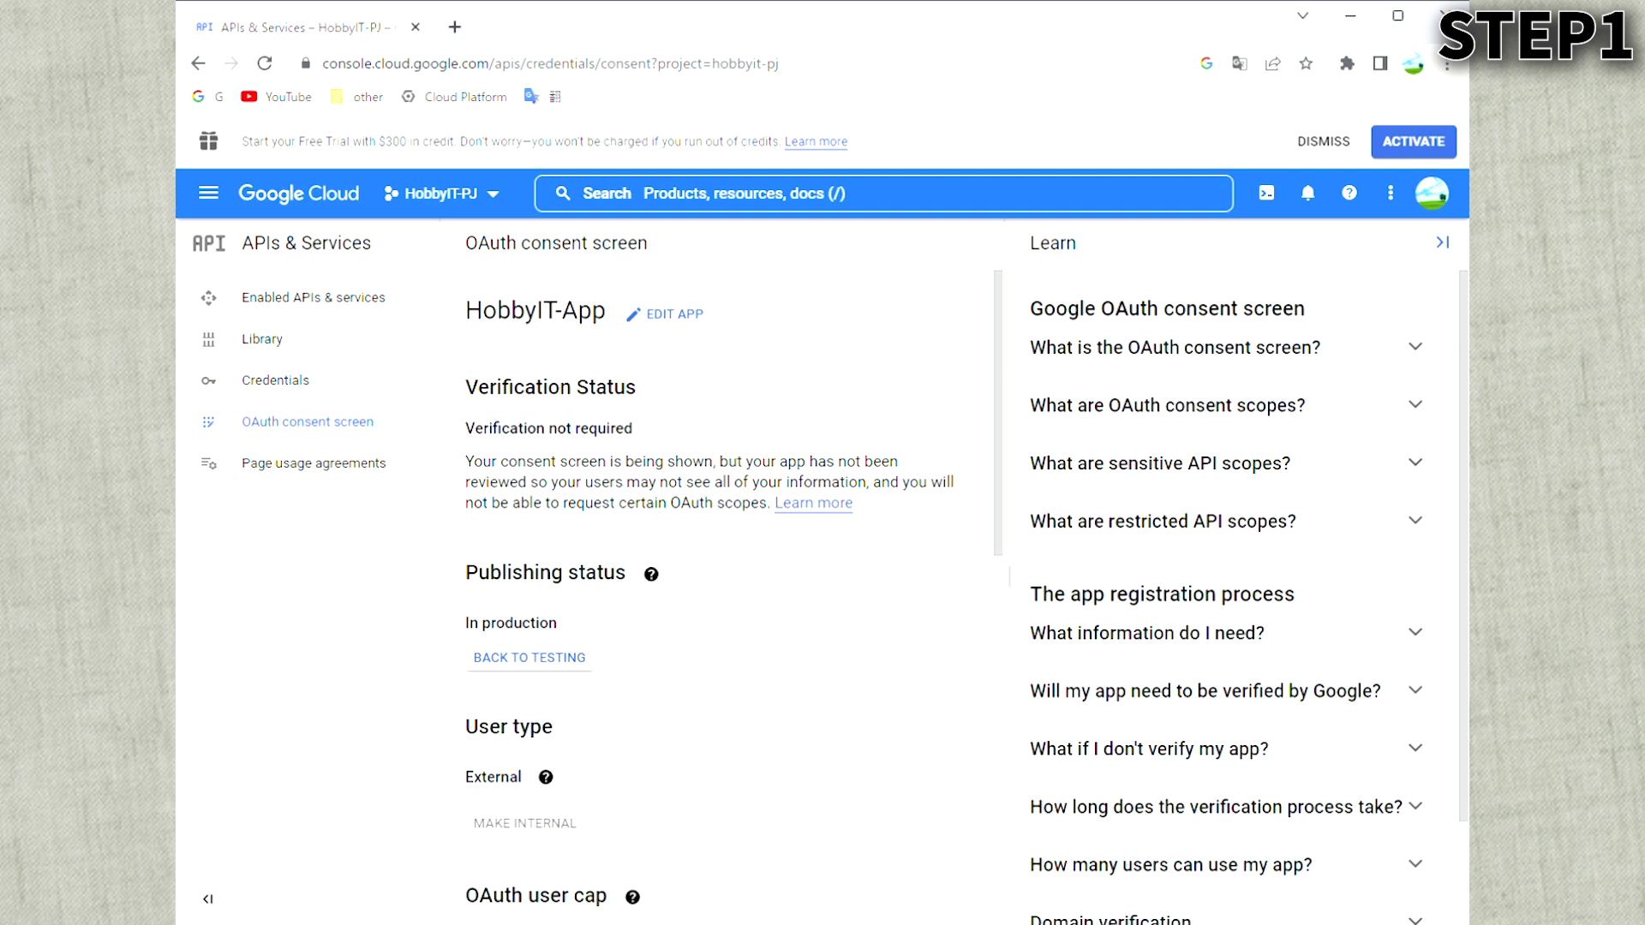
# Go back to the project's Credentials page under APIs & Services
pyautogui.click(323, 296)
pyautogui.click(210, 195)
pyautogui.moveTo(306, 548)
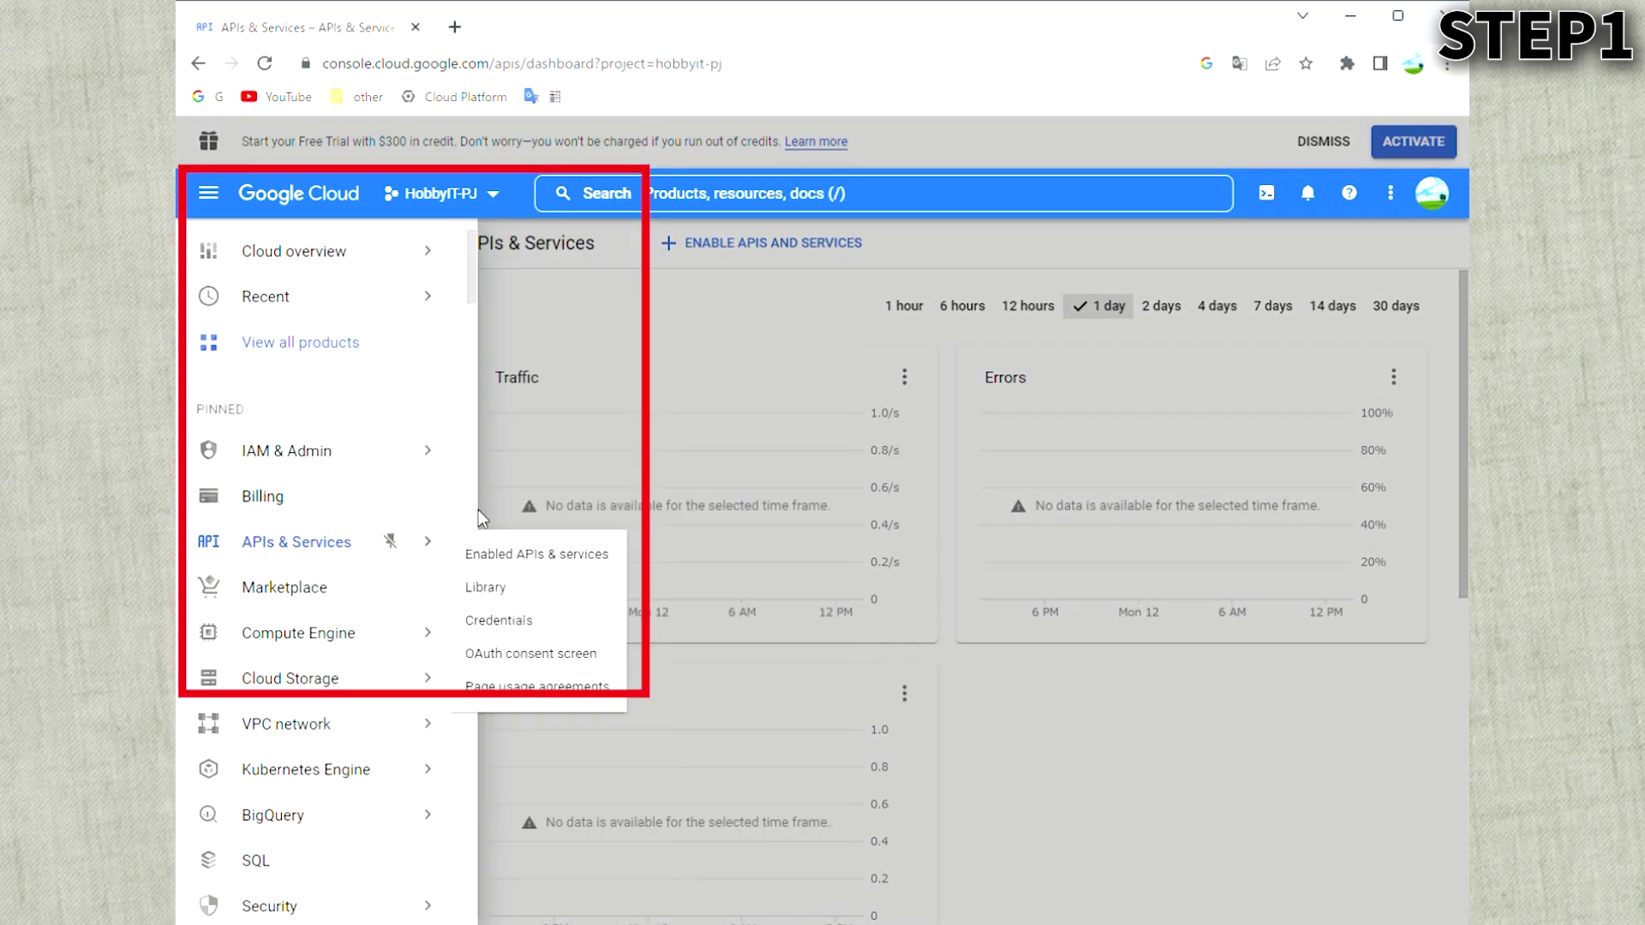
pyautogui.click(525, 619)
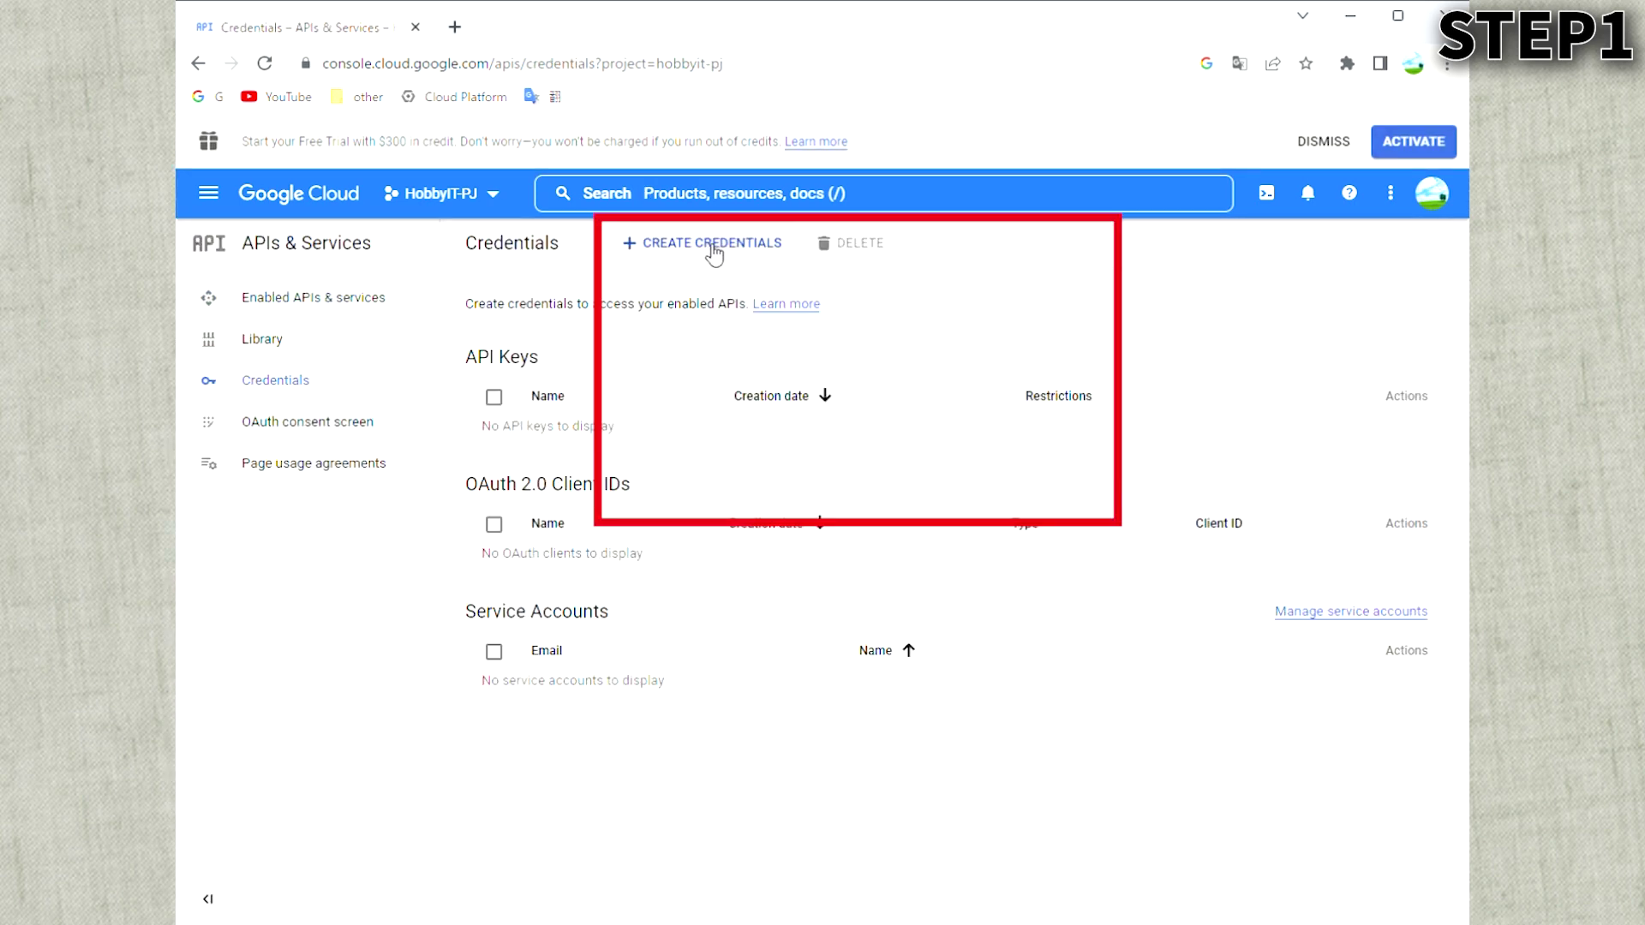
# Create an OAuth client ID of type TVs and Limited Input devices named ESP32-Client1 and download its credentials as JSON
pyautogui.click(713, 249)
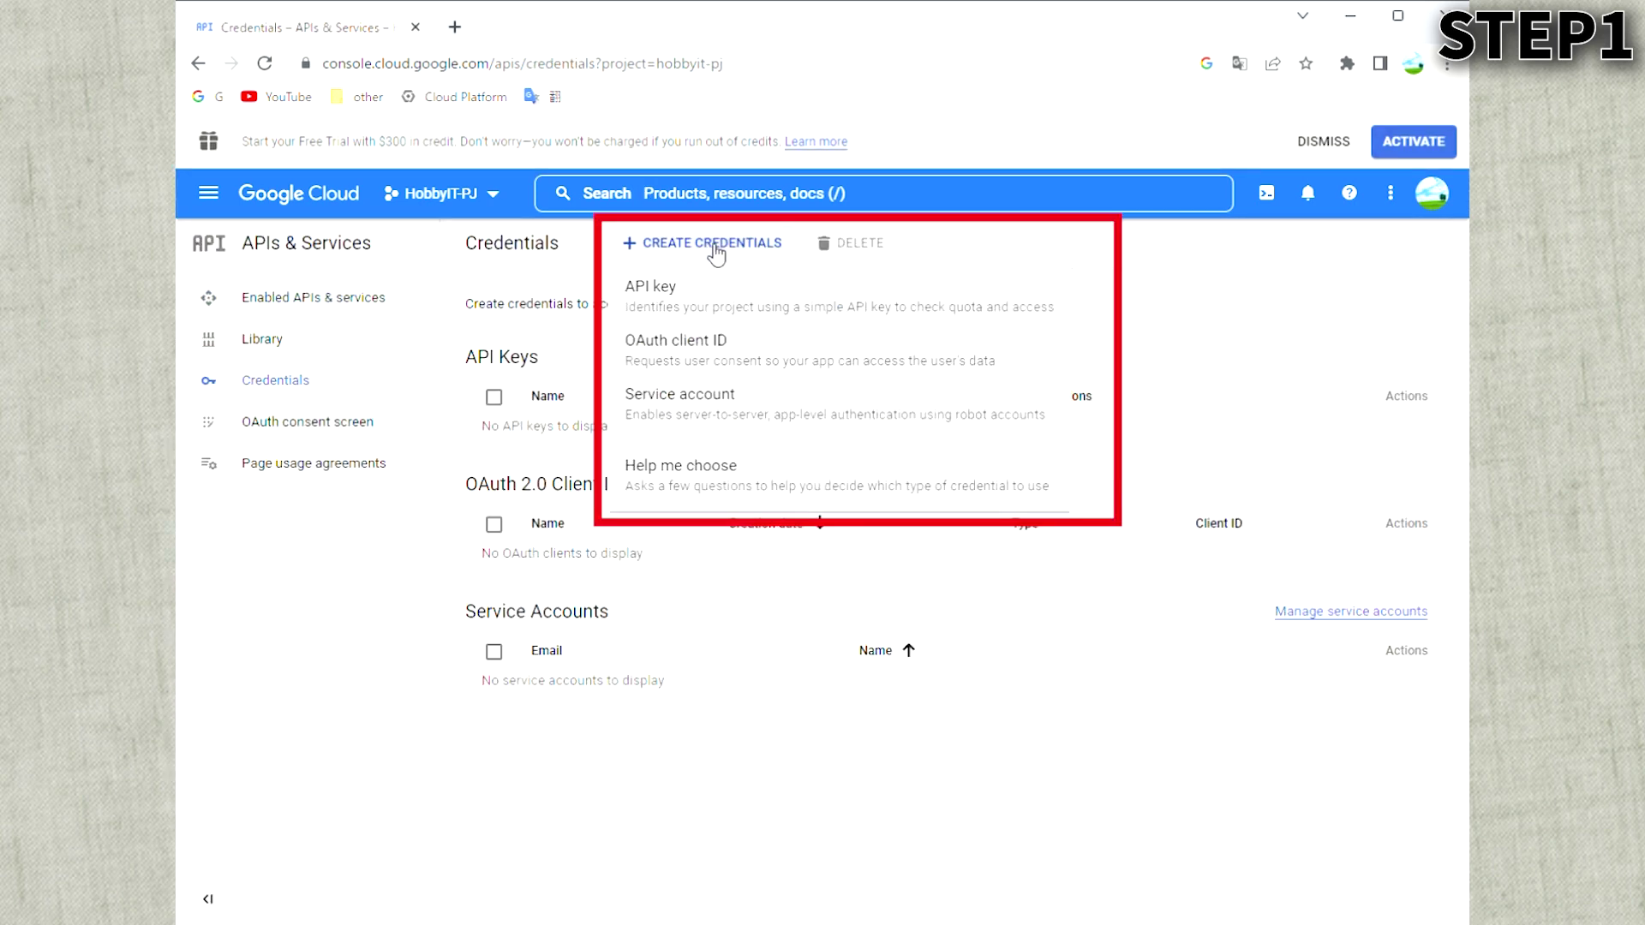
pyautogui.click(717, 347)
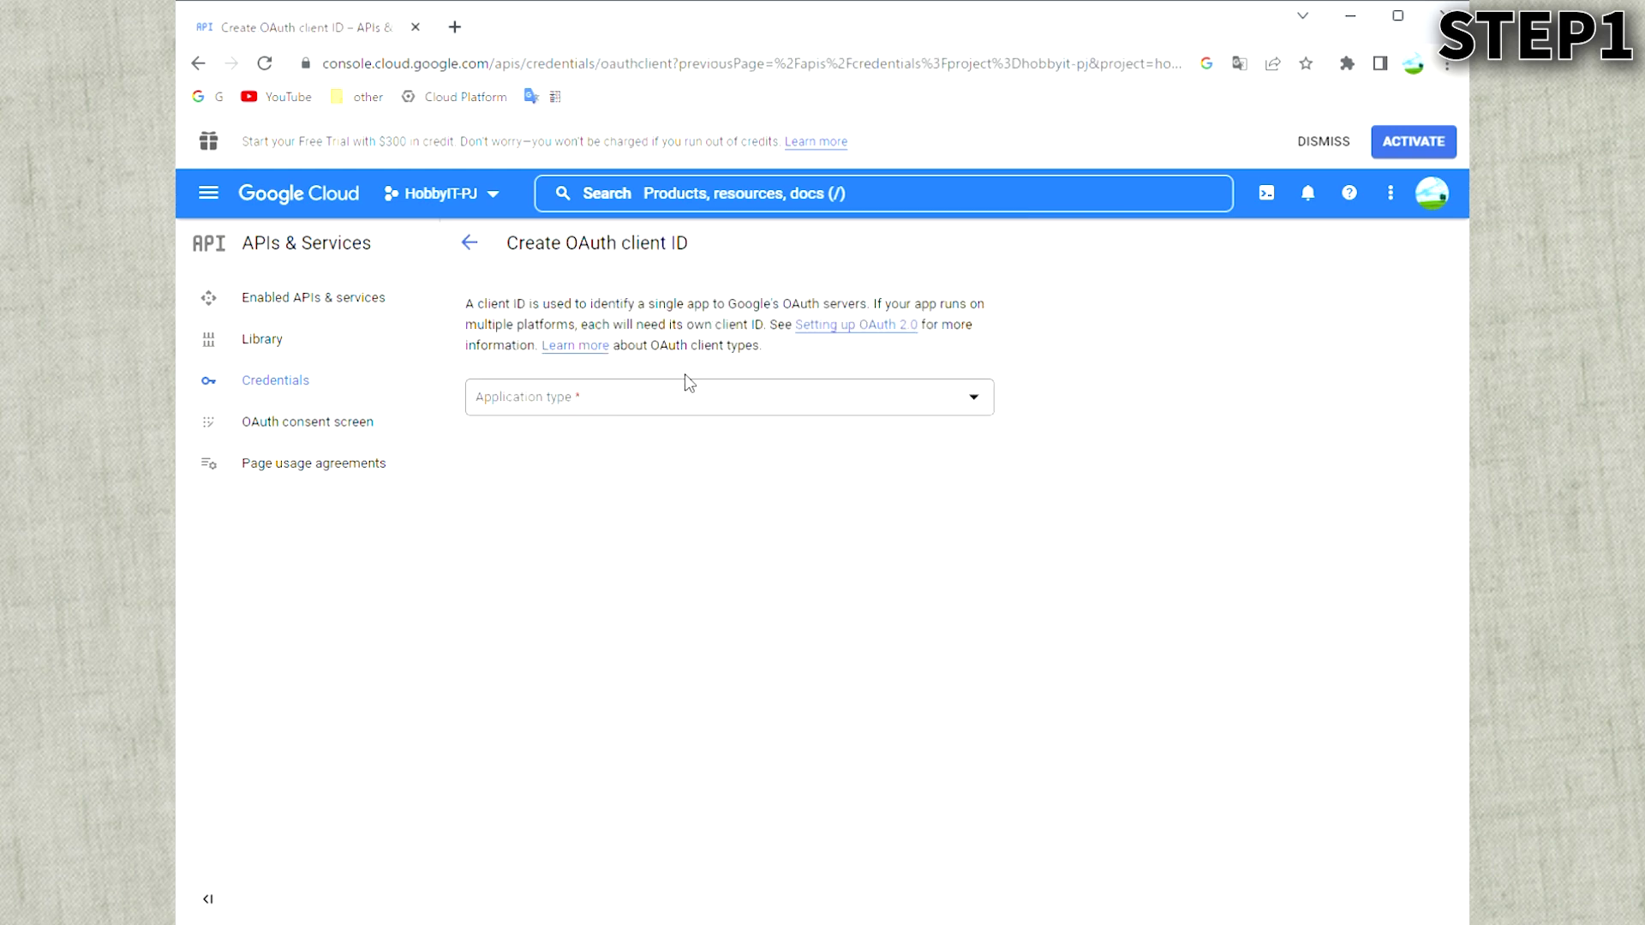
pyautogui.click(658, 415)
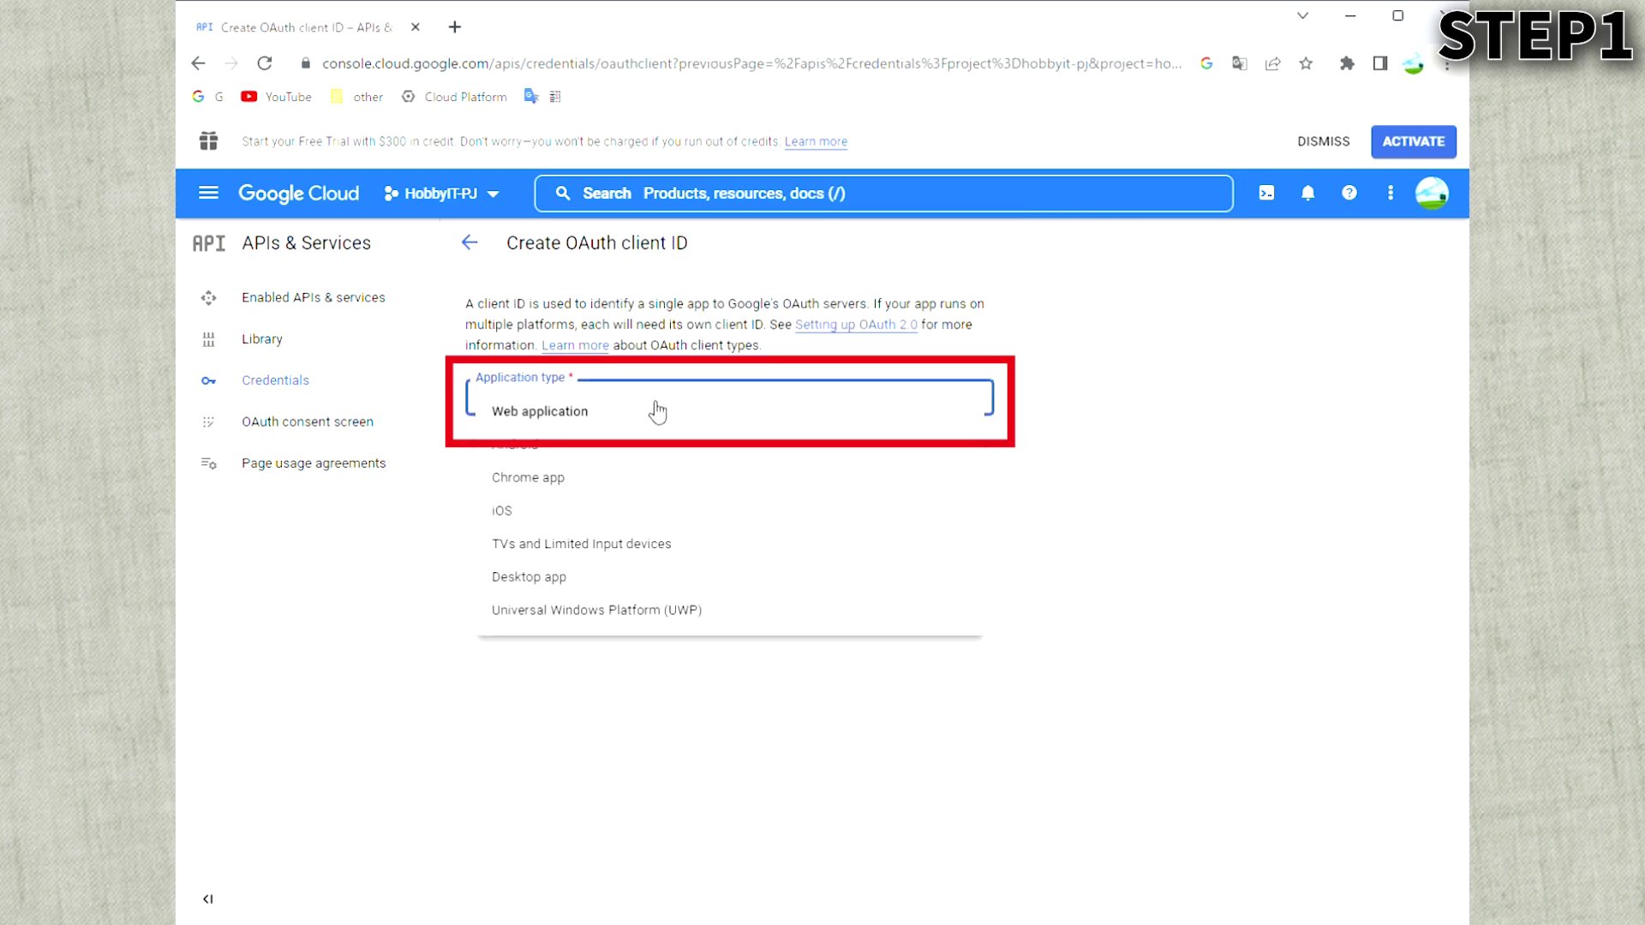
pyautogui.click(642, 546)
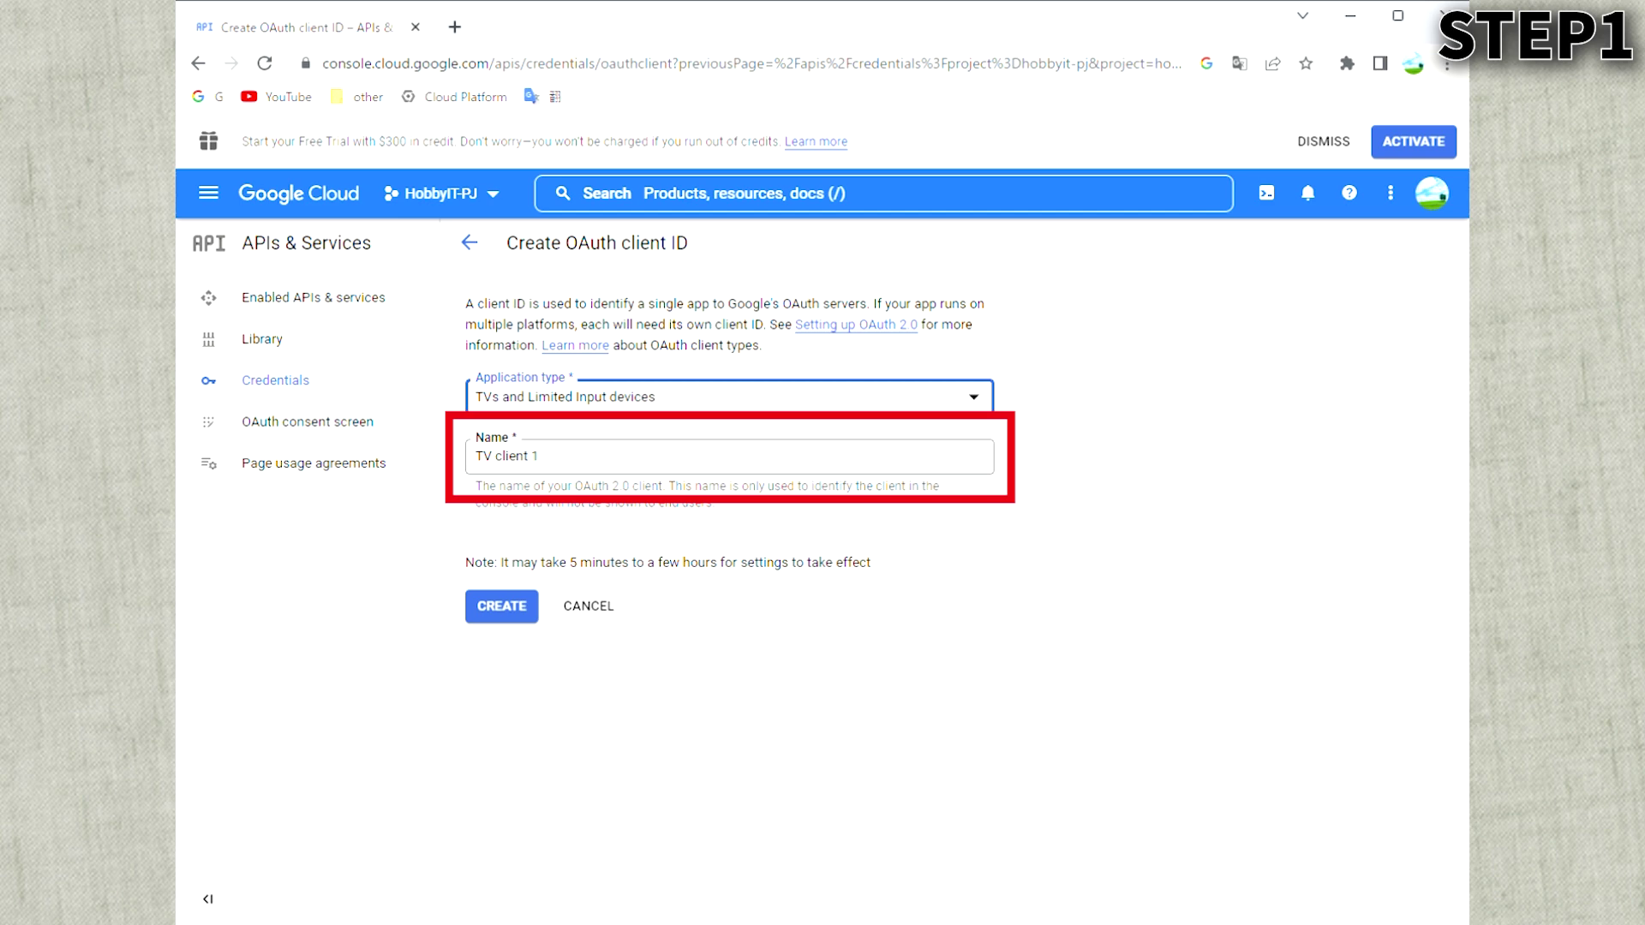
pyautogui.press('Tab')
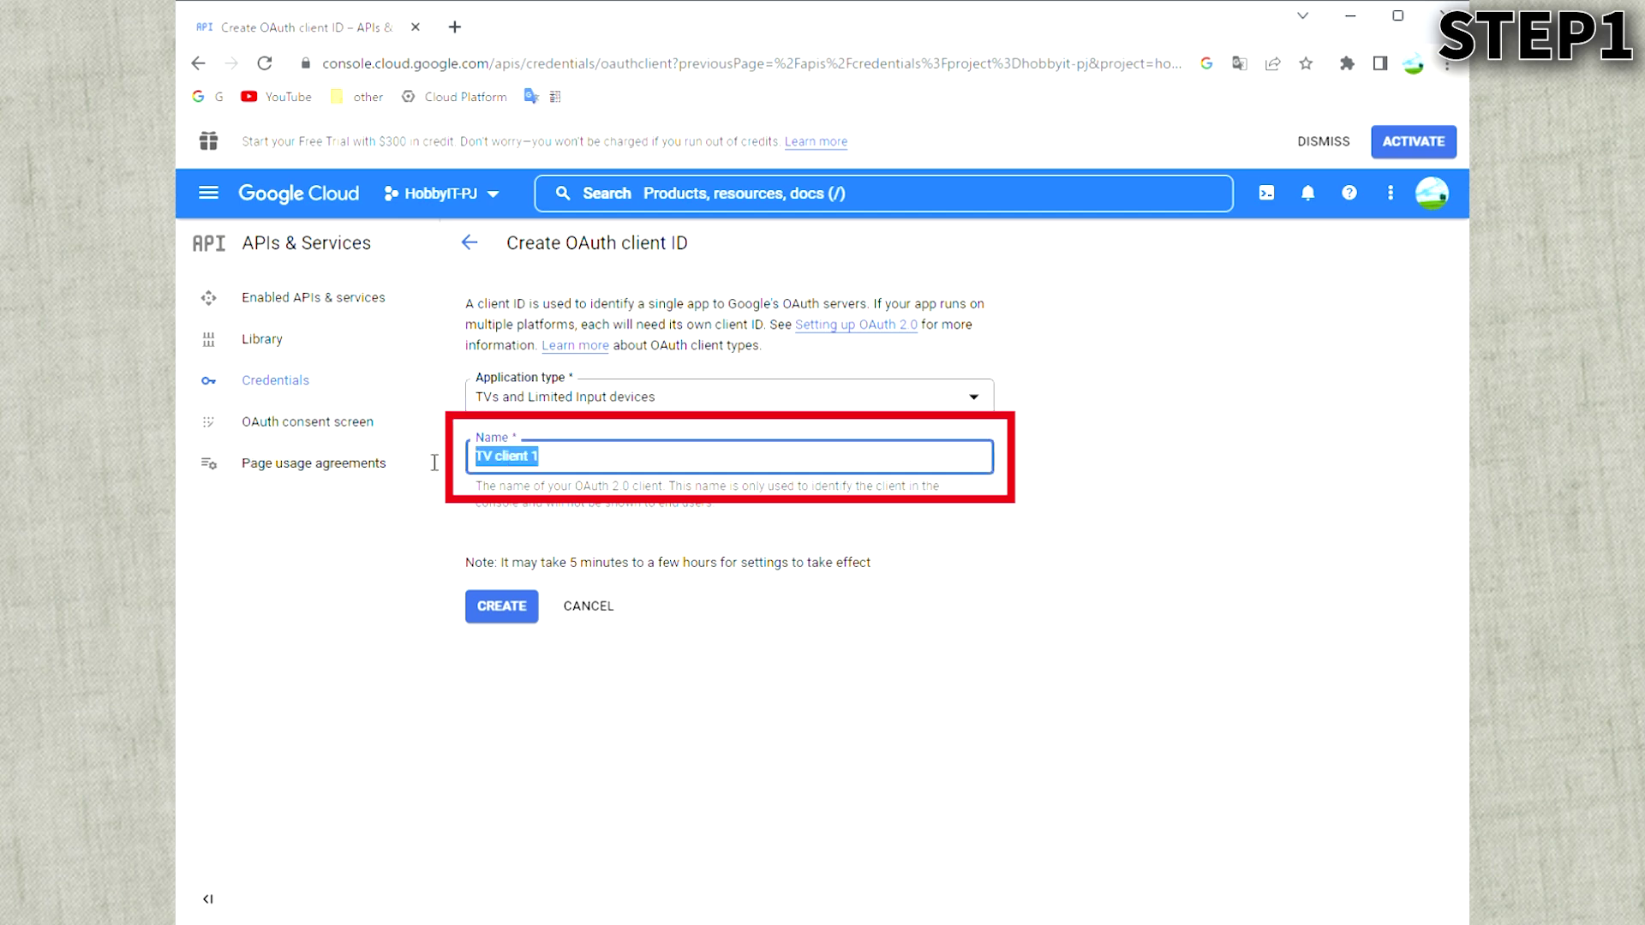
pyautogui.write('ESP32-Client')
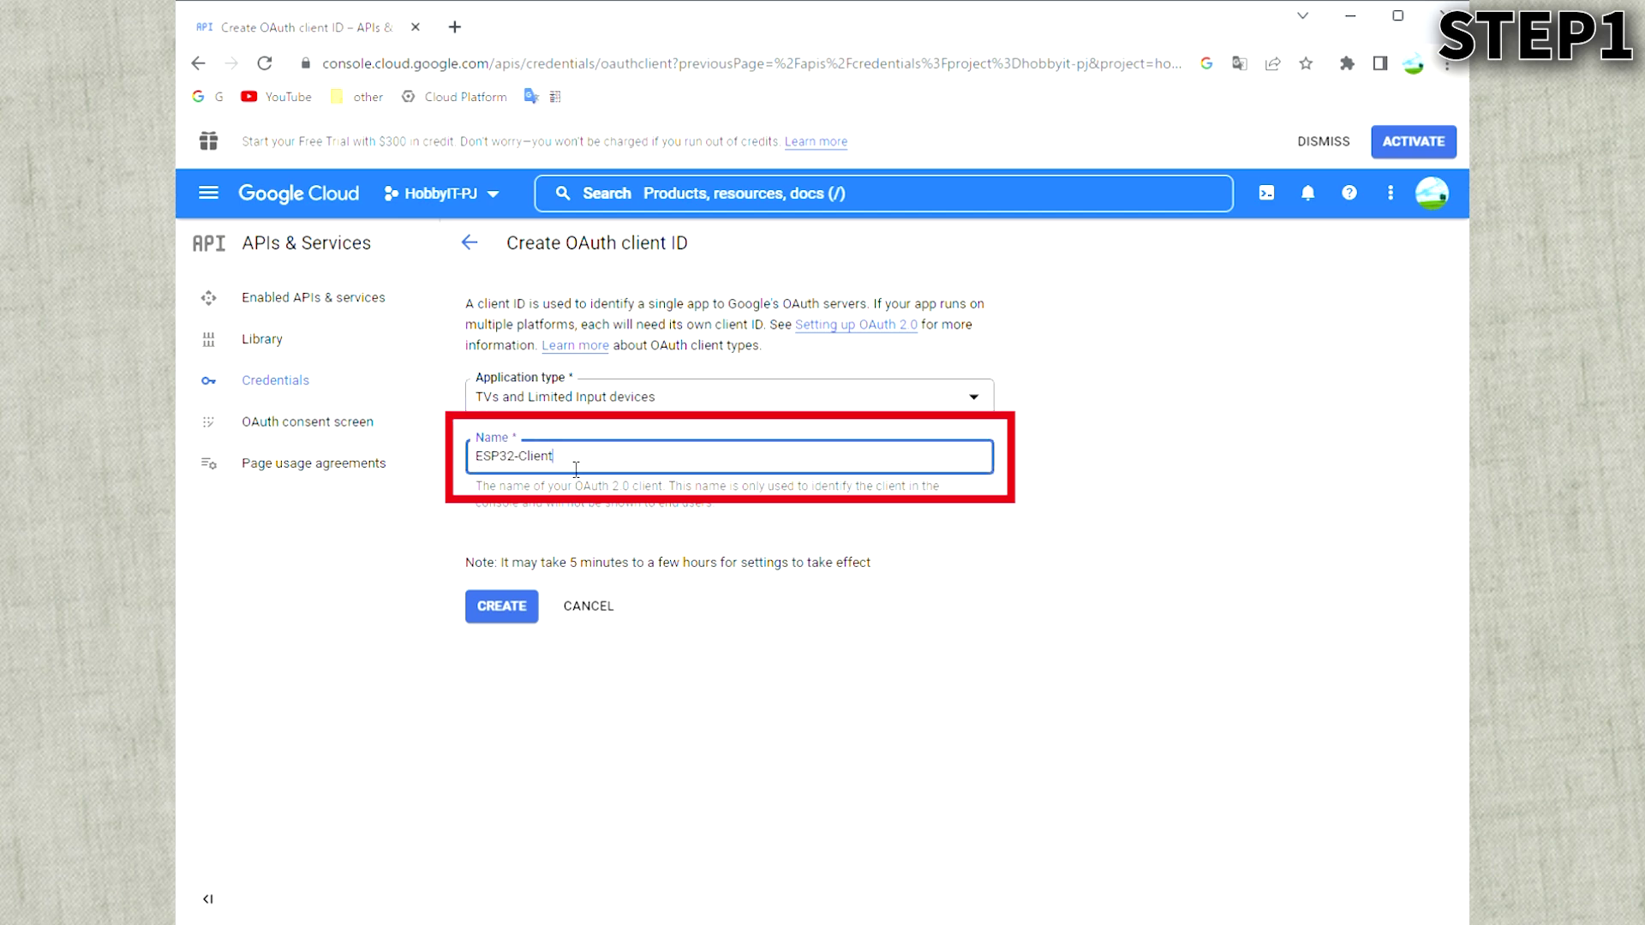
pyautogui.click(495, 607)
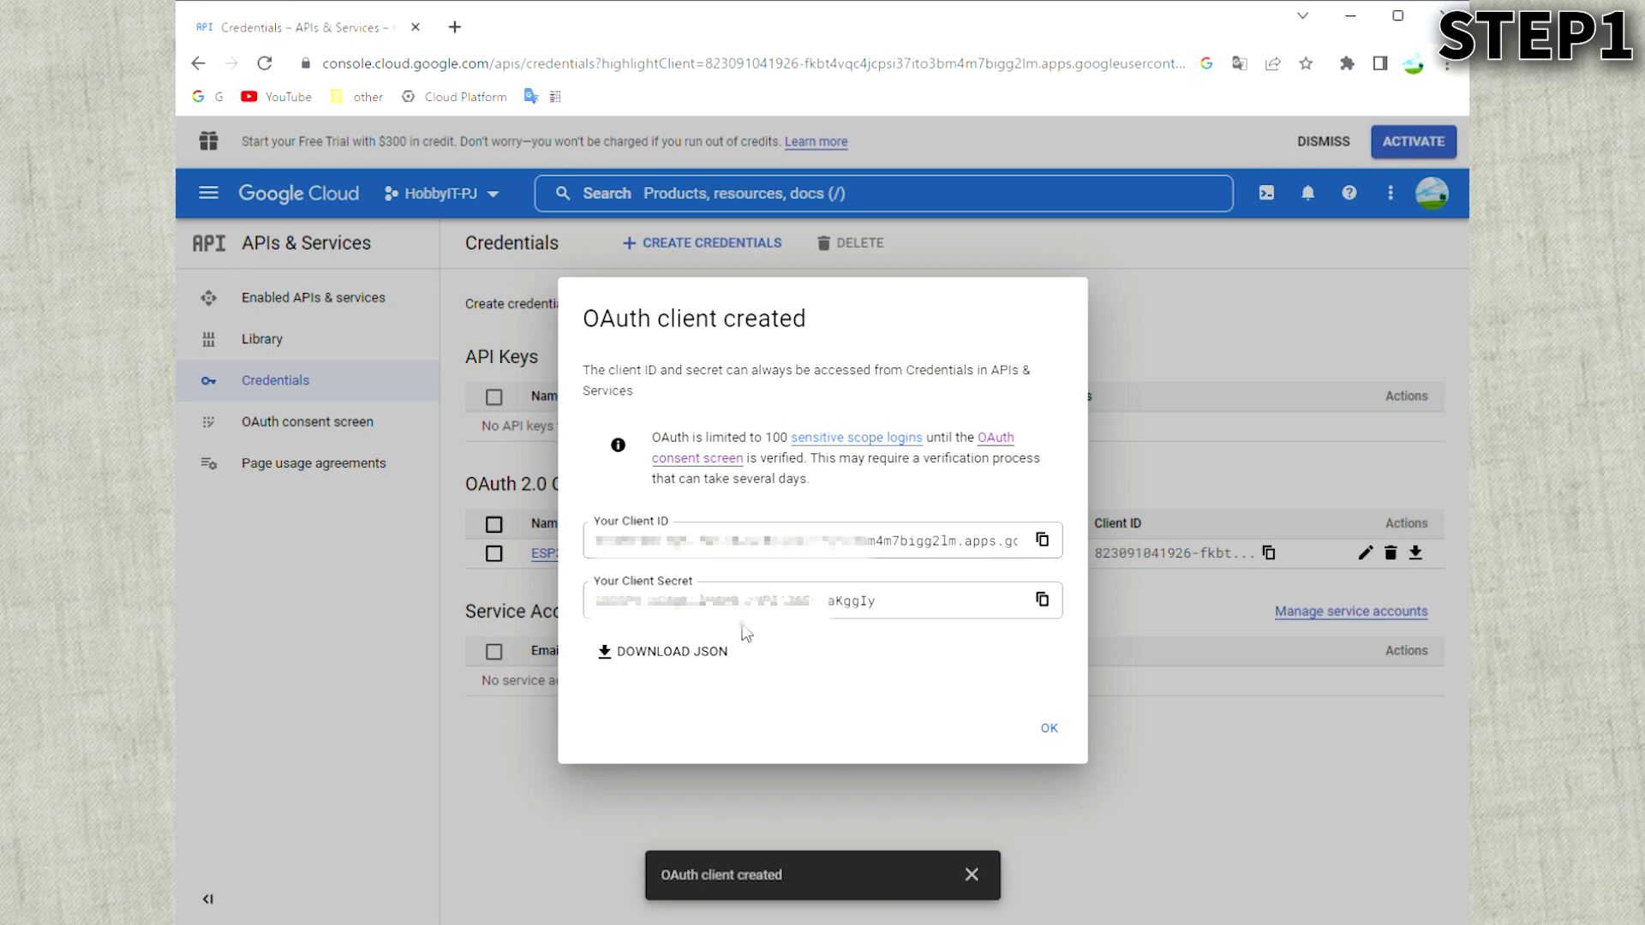
pyautogui.click(692, 649)
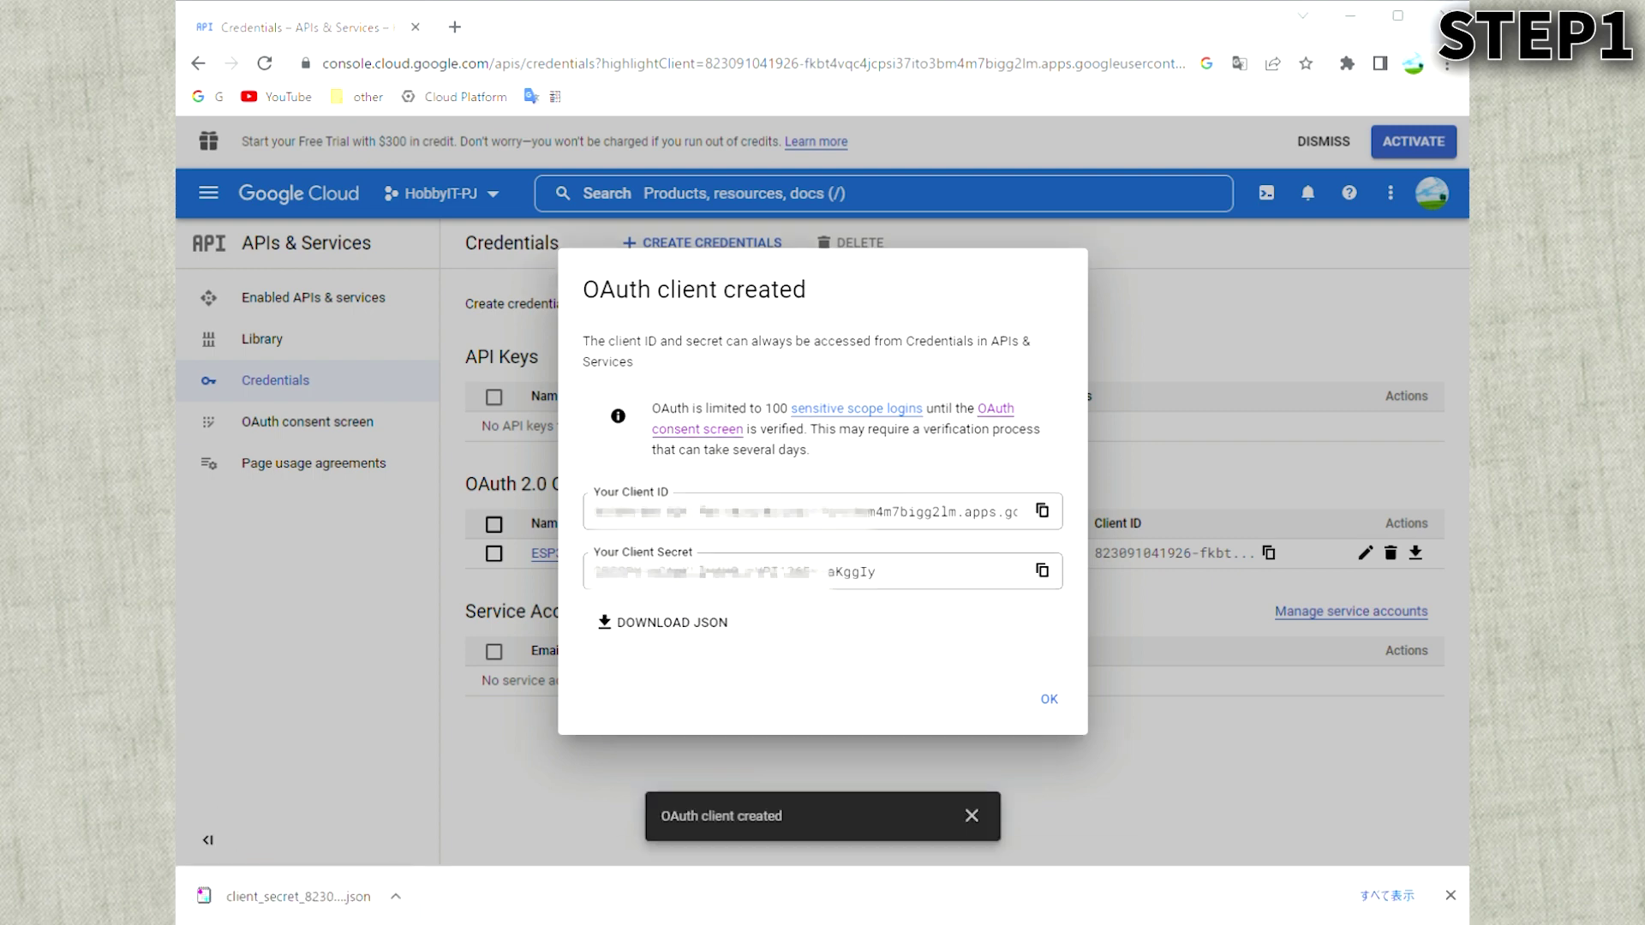
pyautogui.click(1047, 699)
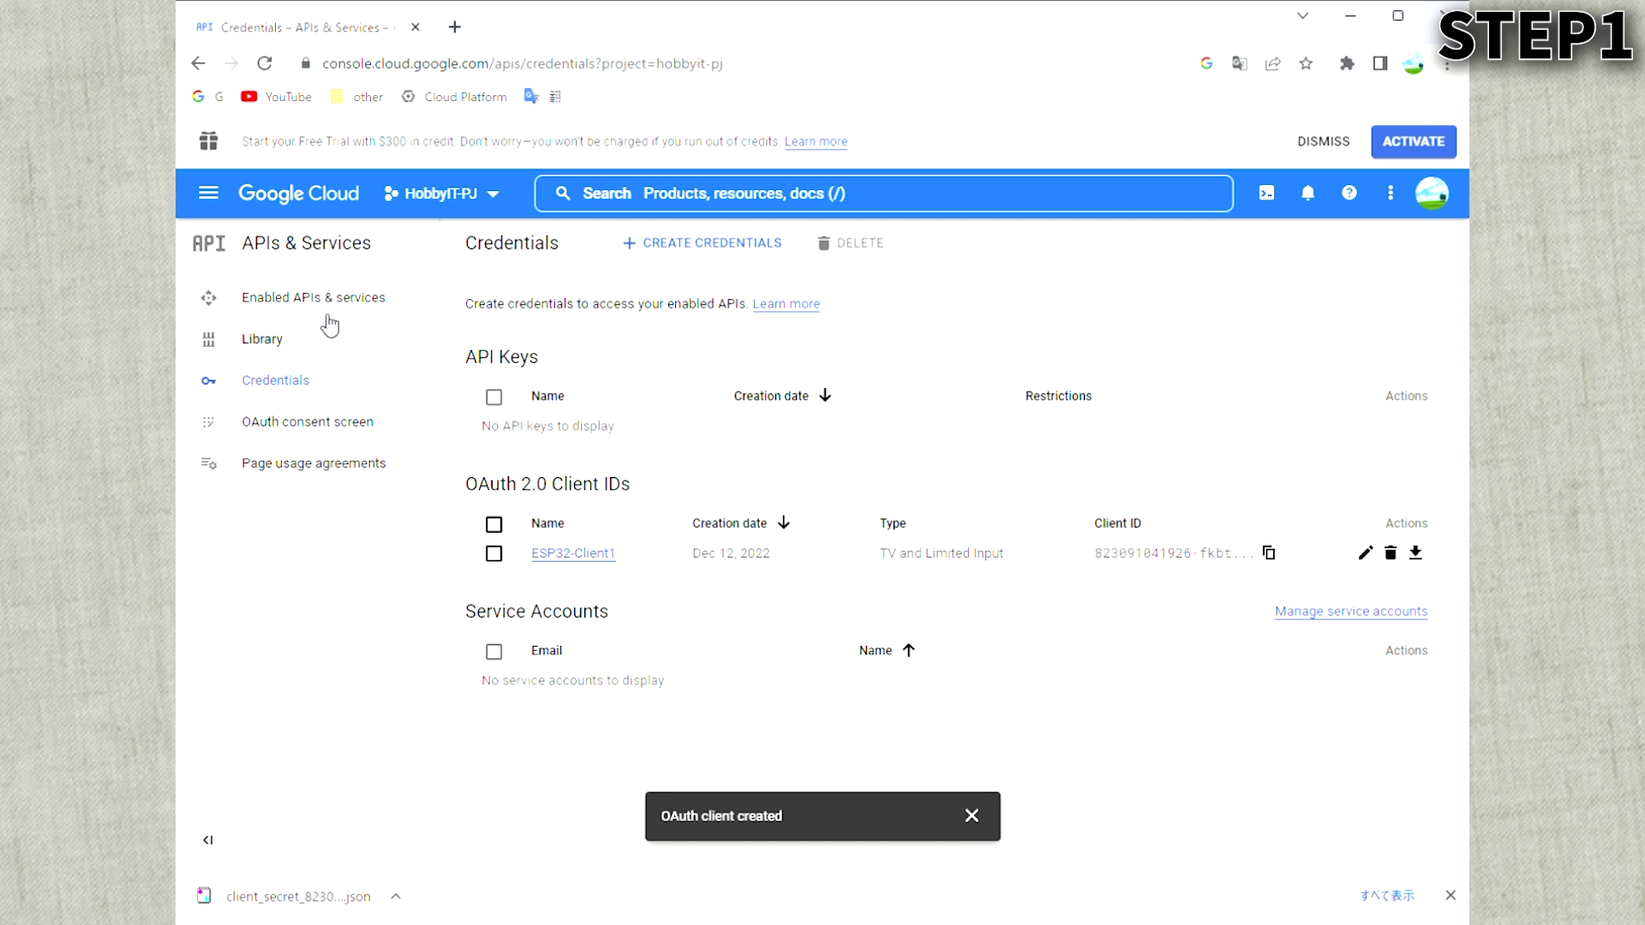
# Go to the project's Enabled APIs & services page, dismiss the download bar, and open the API Library
pyautogui.click(221, 210)
pyautogui.moveTo(325, 548)
pyautogui.click(517, 556)
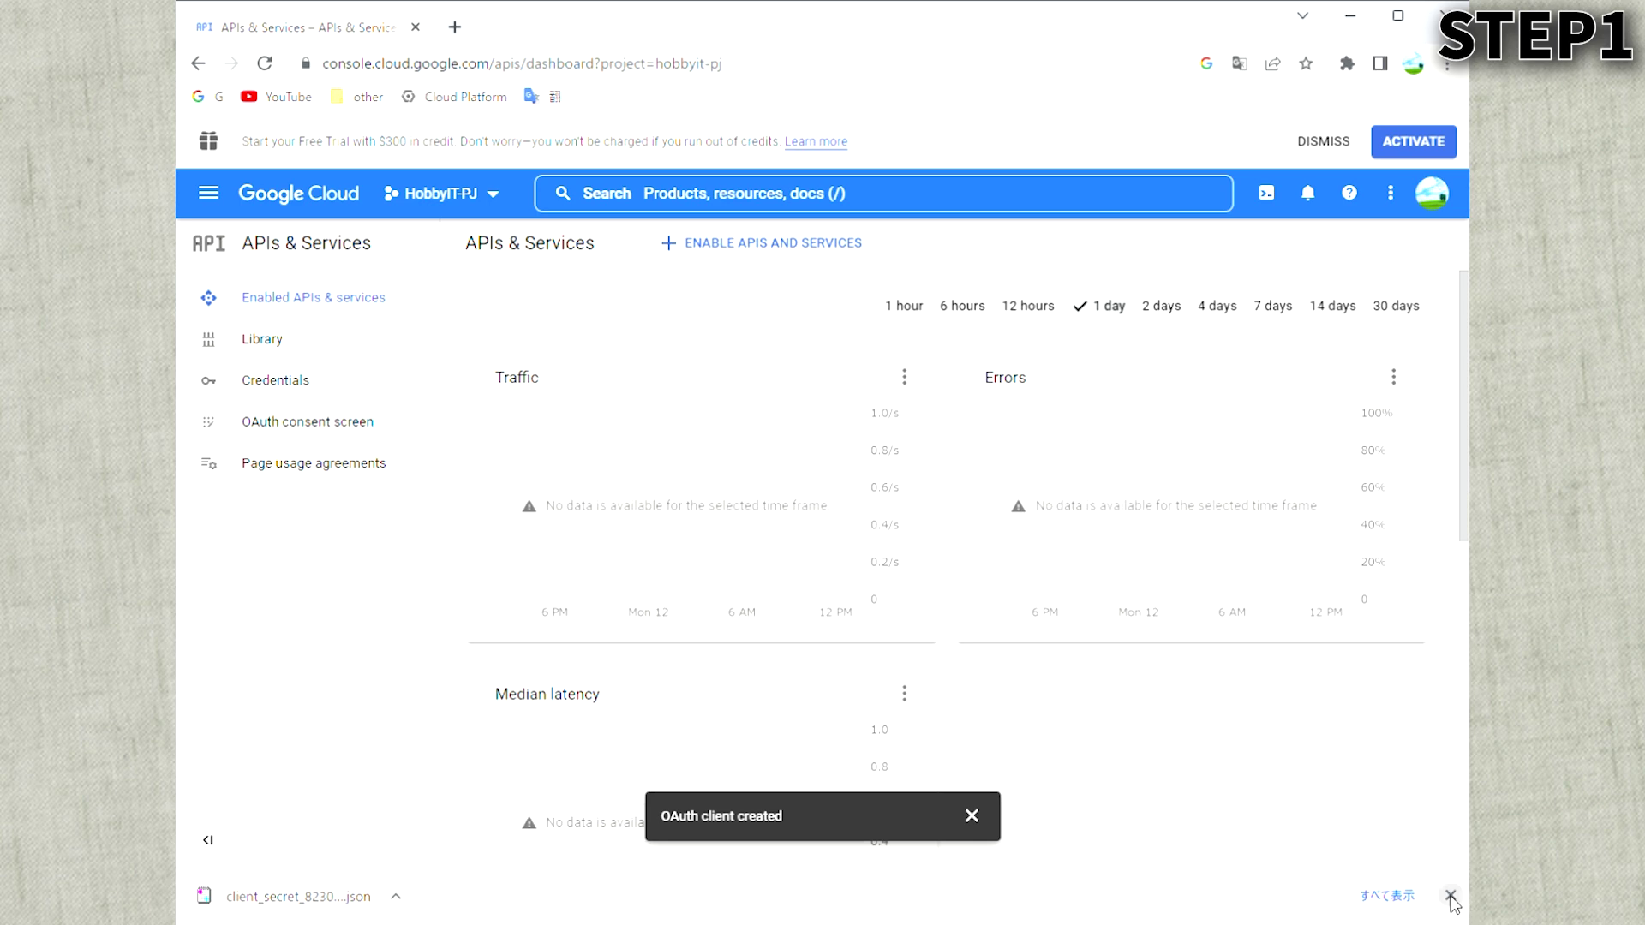
pyautogui.click(1450, 895)
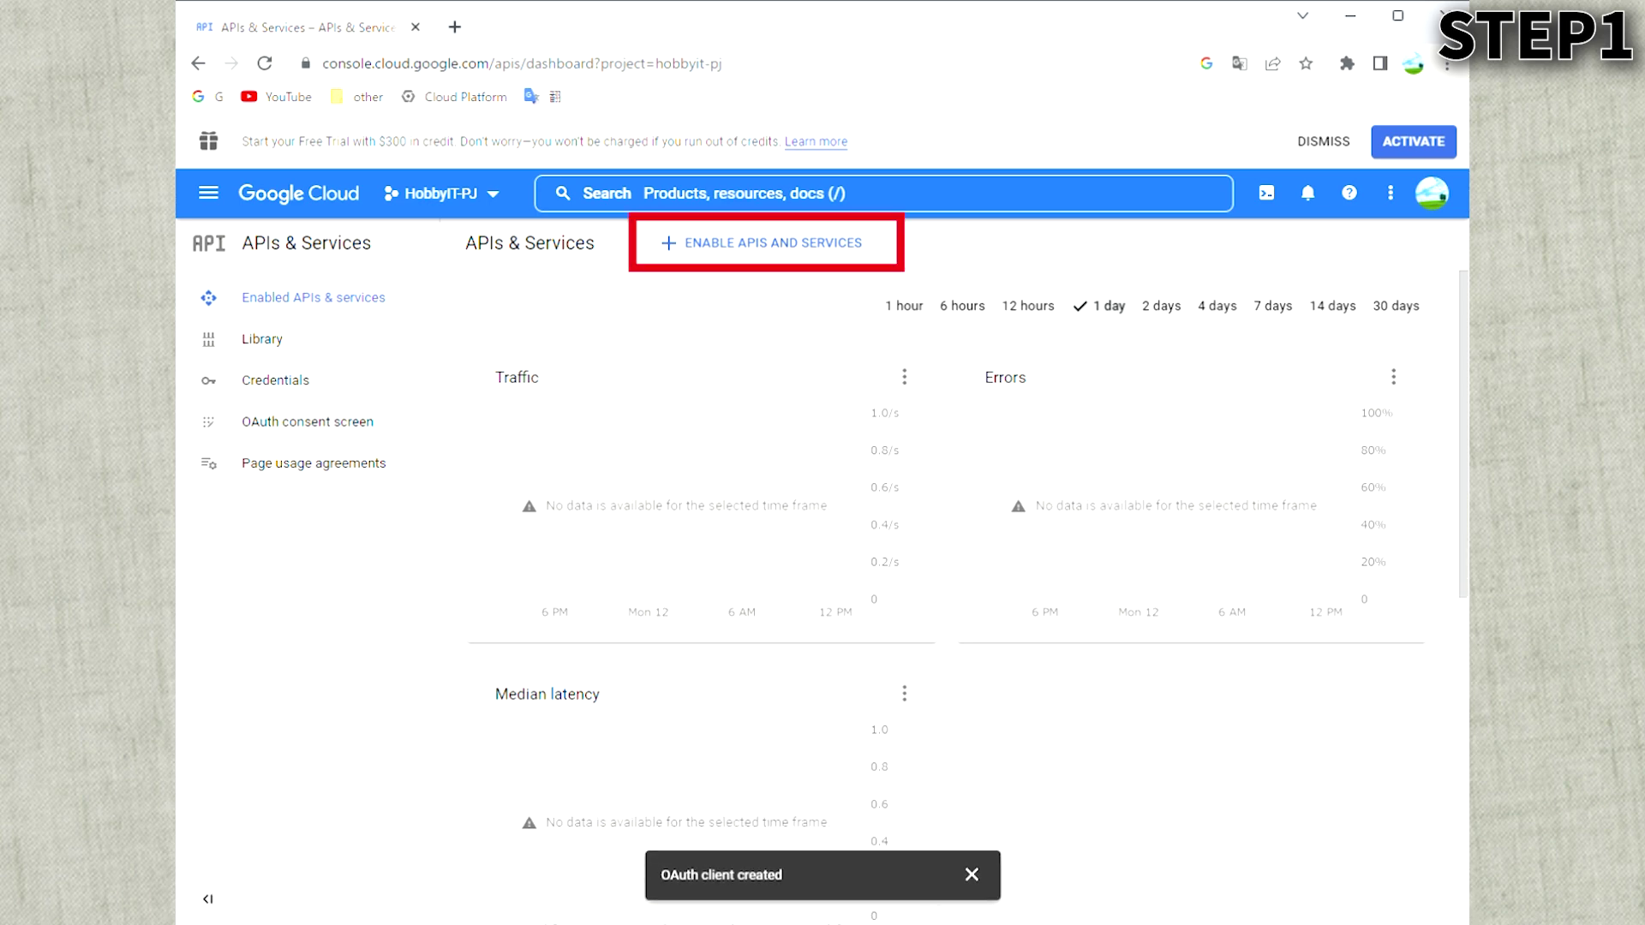
pyautogui.click(696, 244)
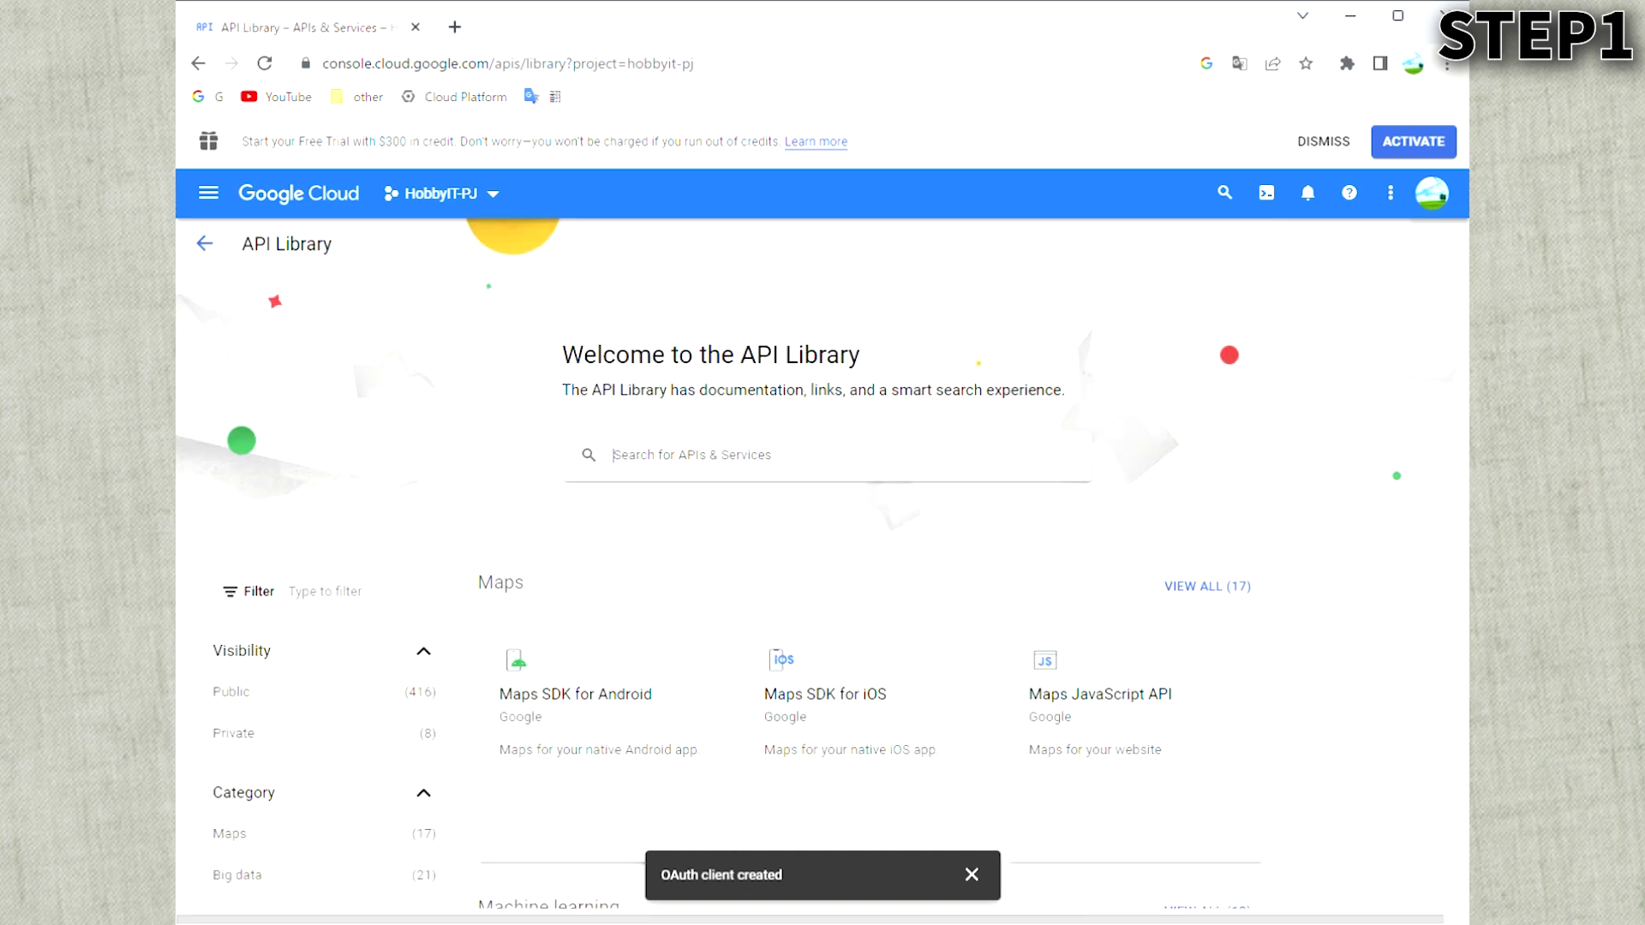
# Search the API Library for Drive and enable the Google Drive API for the HobbyIT-PJ project
pyautogui.write('Drive')
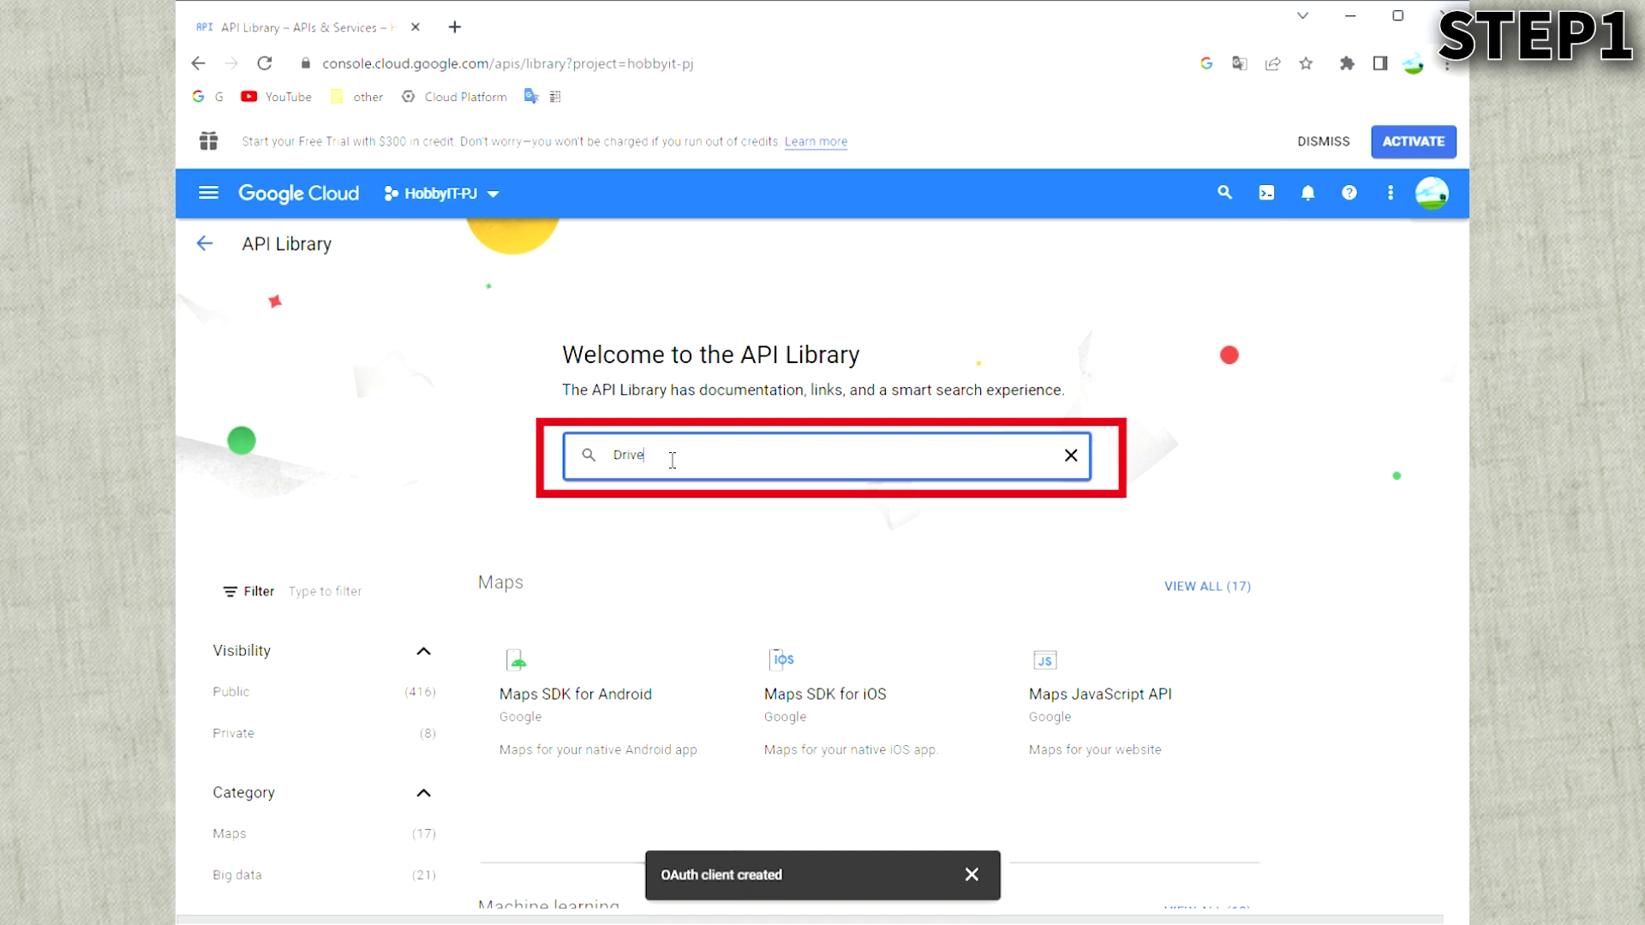
pyautogui.press('Return')
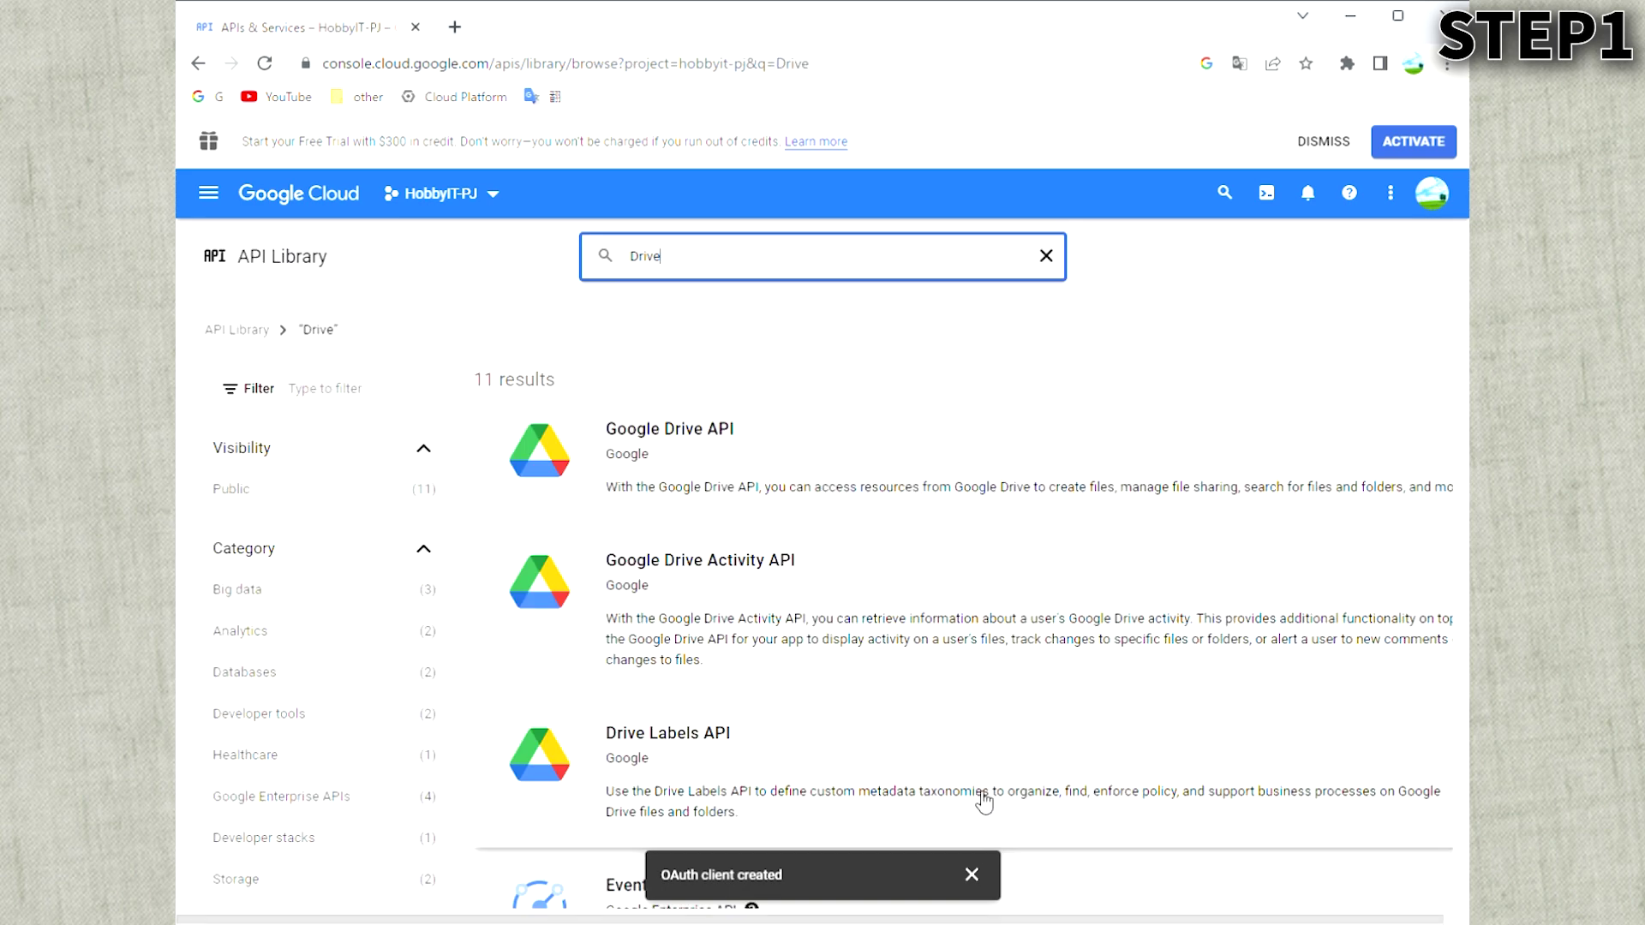
pyautogui.click(972, 874)
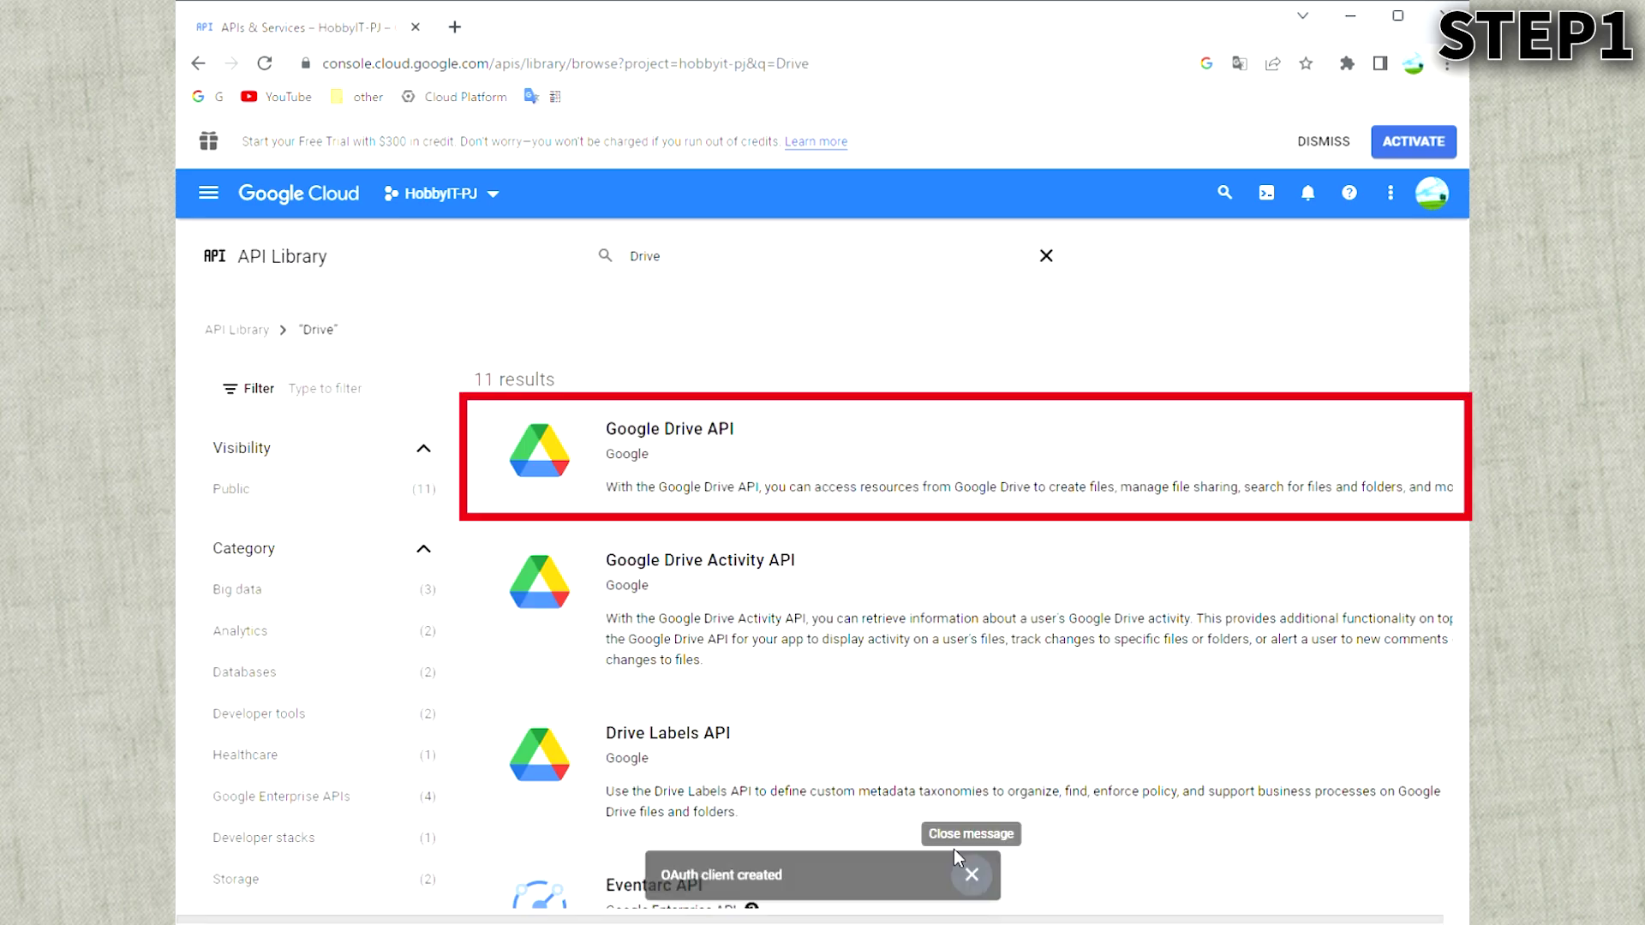
pyautogui.click(718, 469)
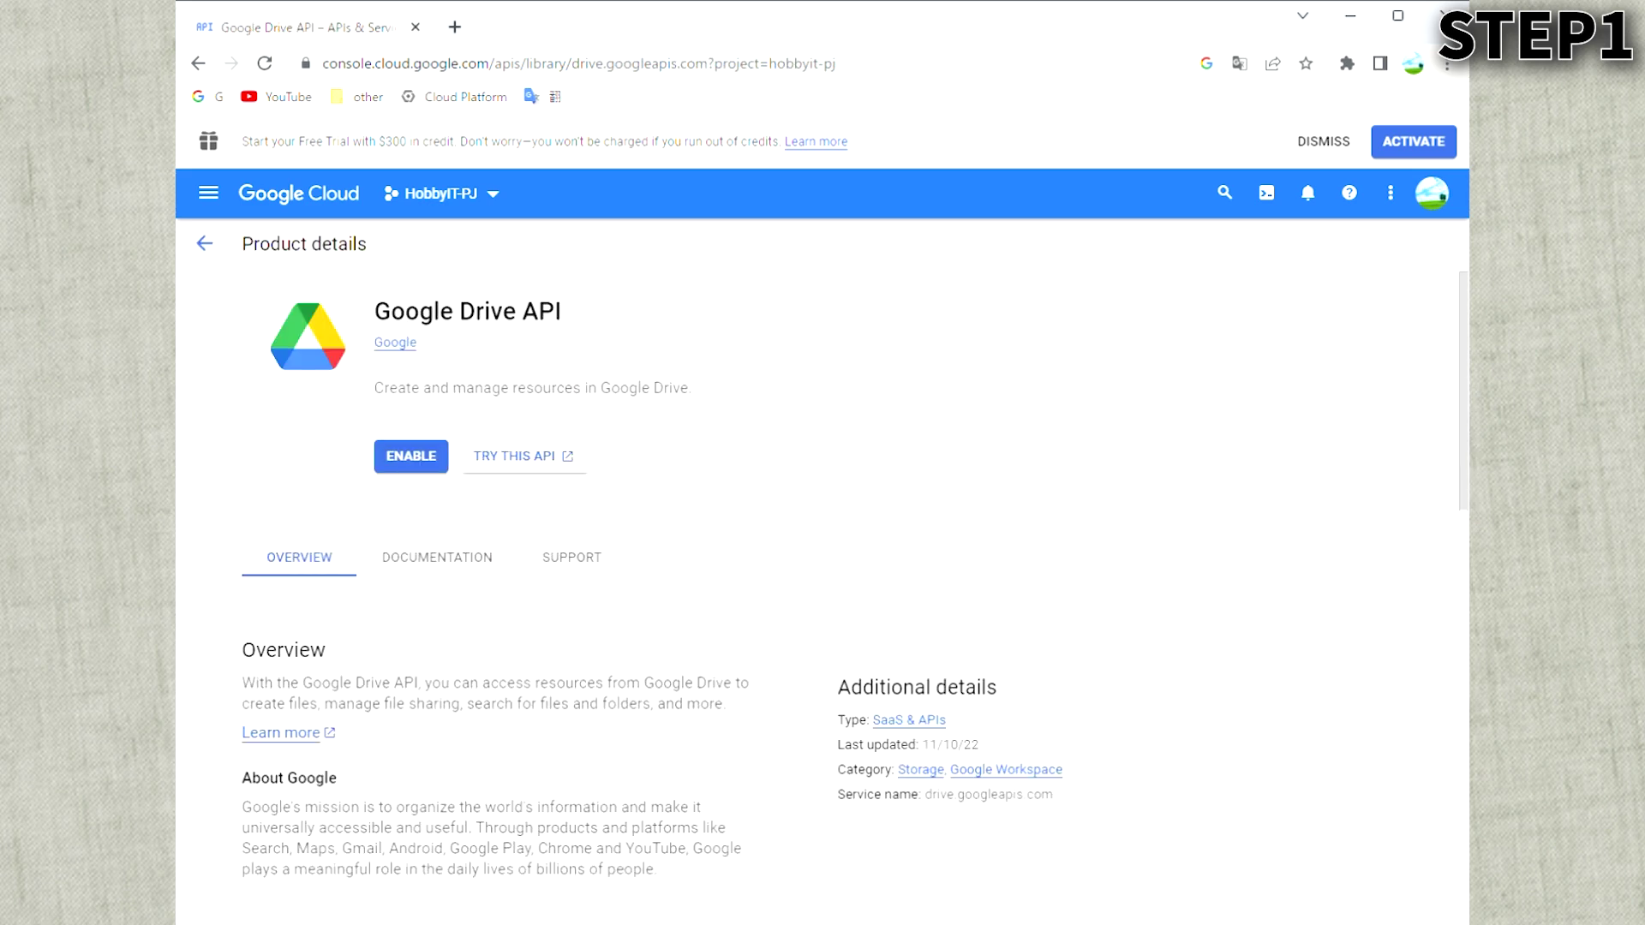
pyautogui.click(407, 461)
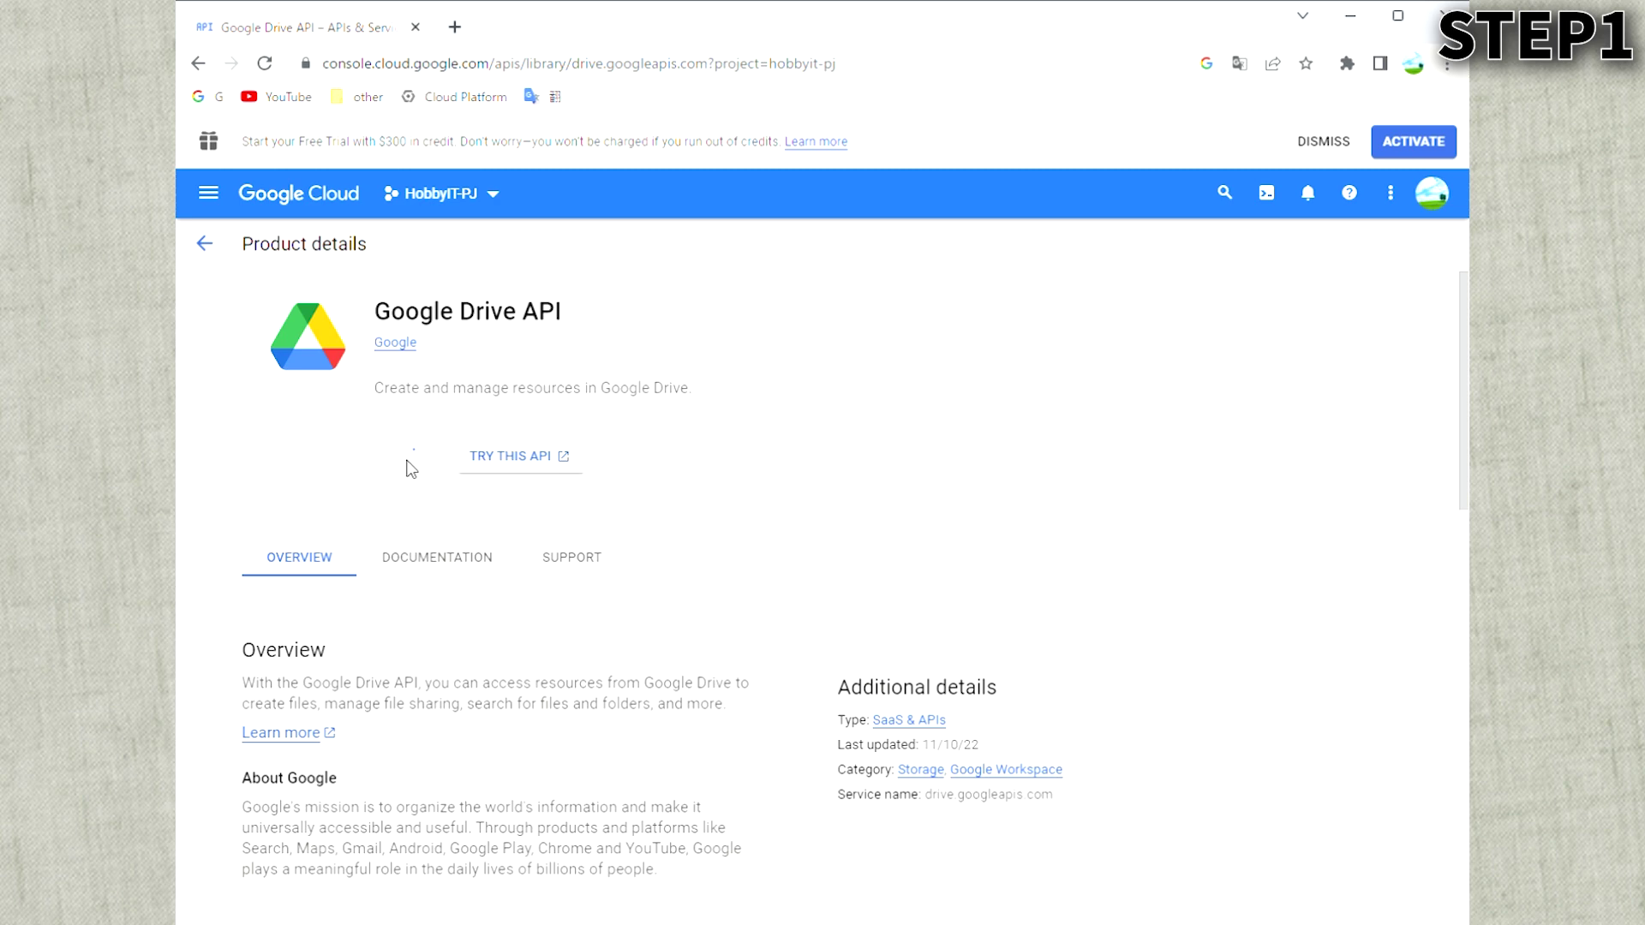